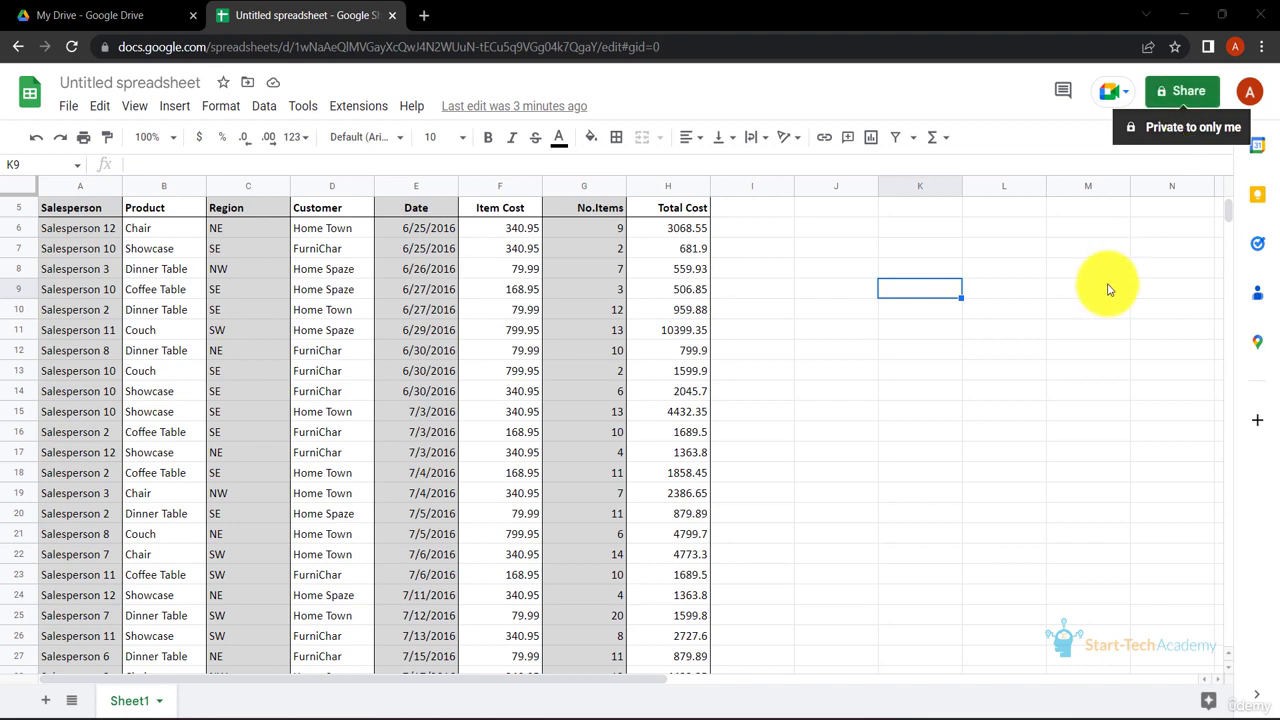
{"action": "scroll", "coordinate": [966, 306], "scroll_direction": "up", "scroll_amount": 2}
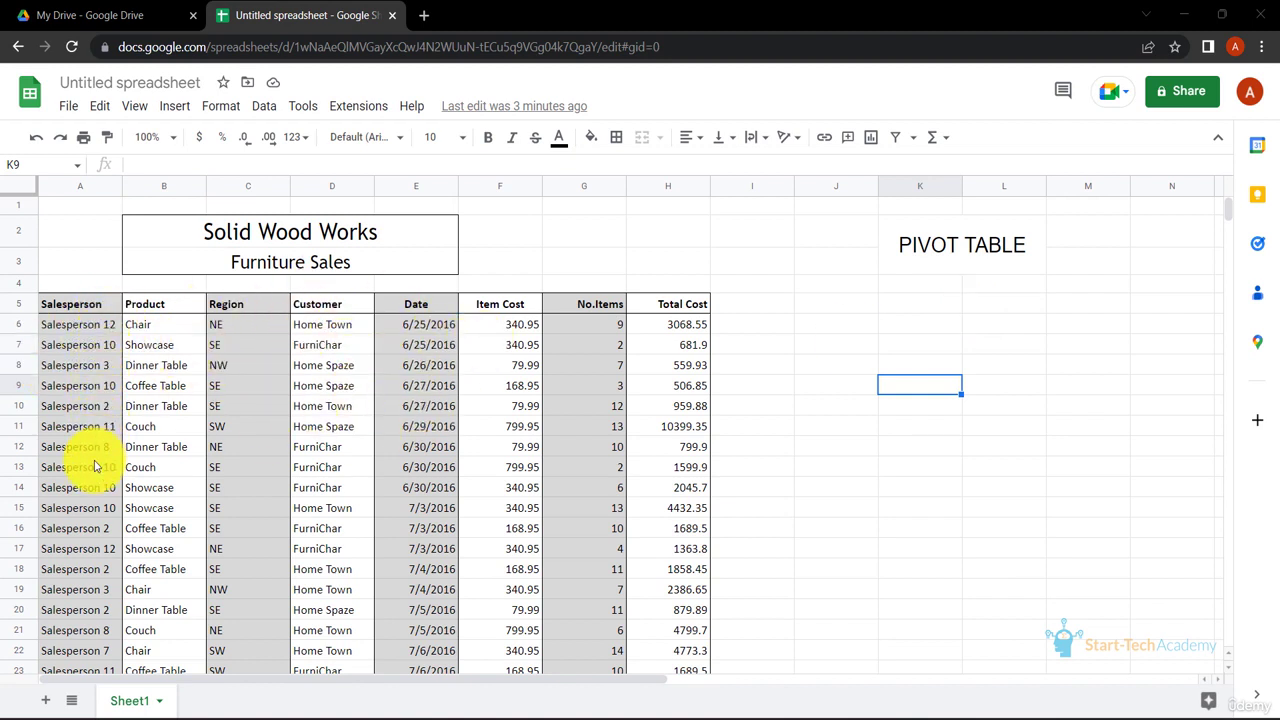
{"action": "scroll", "coordinate": [95, 465], "scroll_direction": "down", "scroll_amount": 2}
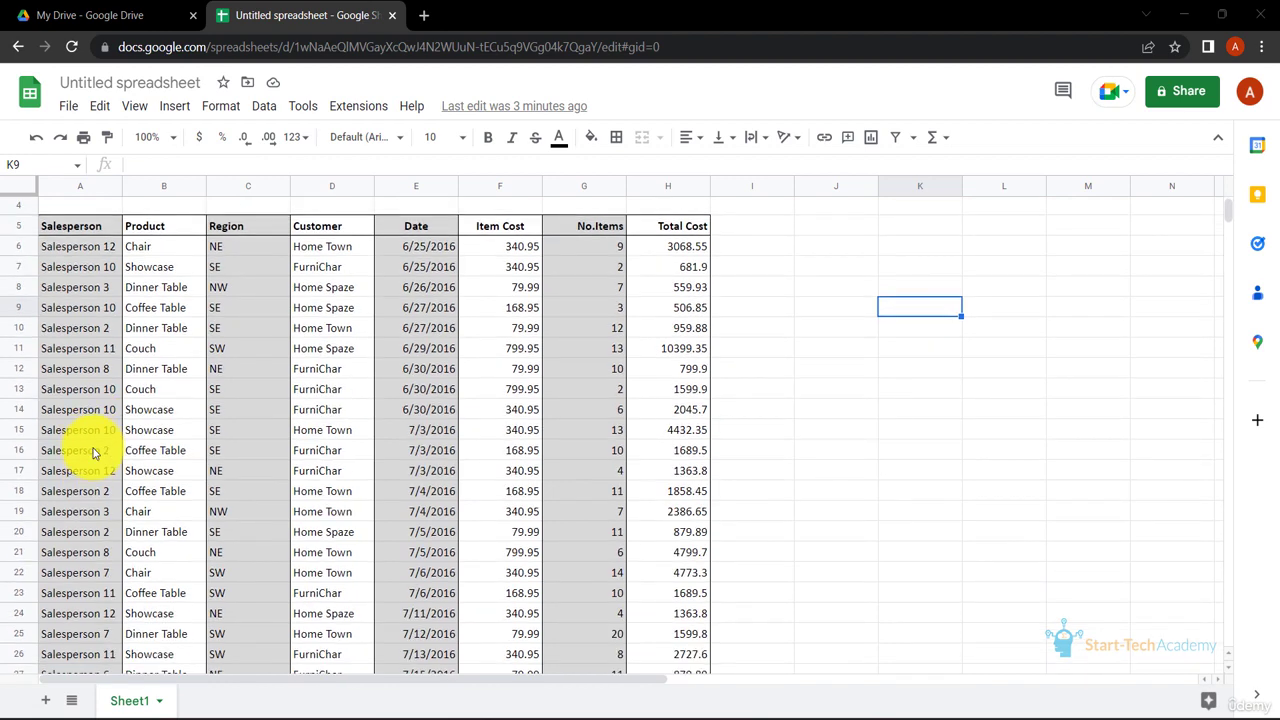
{"action": "scroll", "coordinate": [93, 448], "scroll_direction": "up", "scroll_amount": 2}
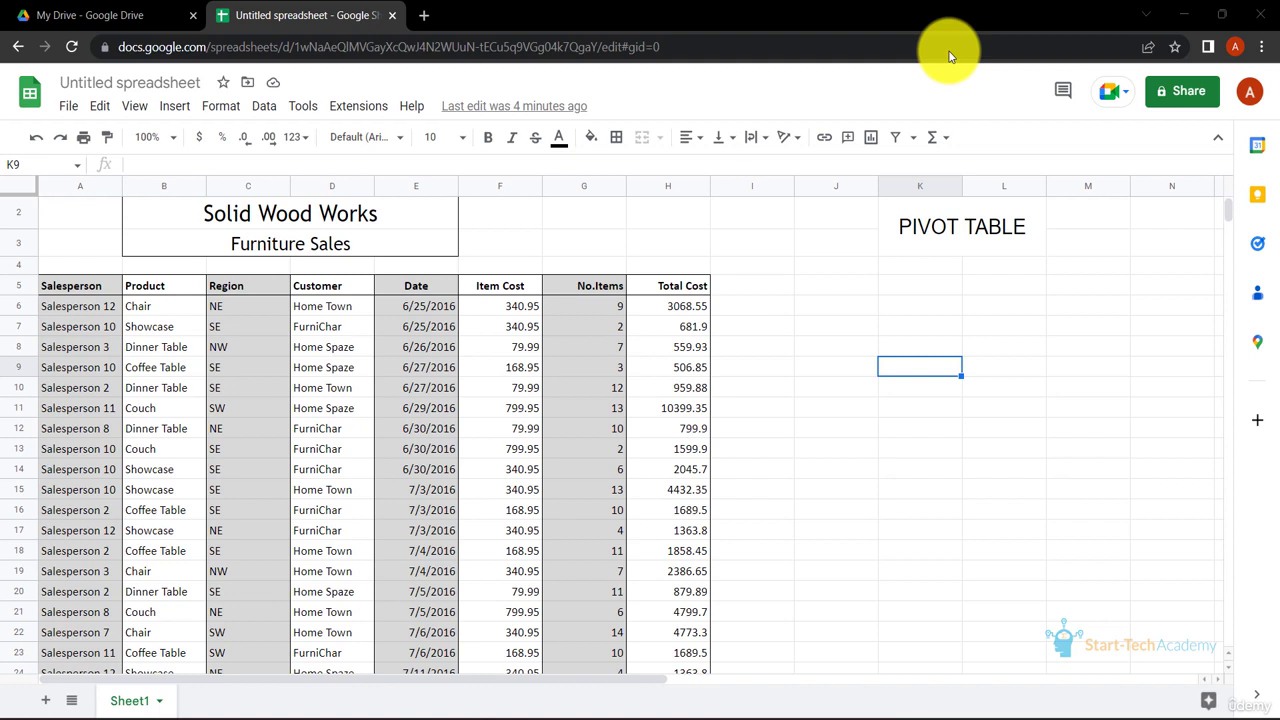
Step: Create a filter on the Salesperson column, covering its header down to row 914
{"action": "left_click", "coordinate": [105, 291]}
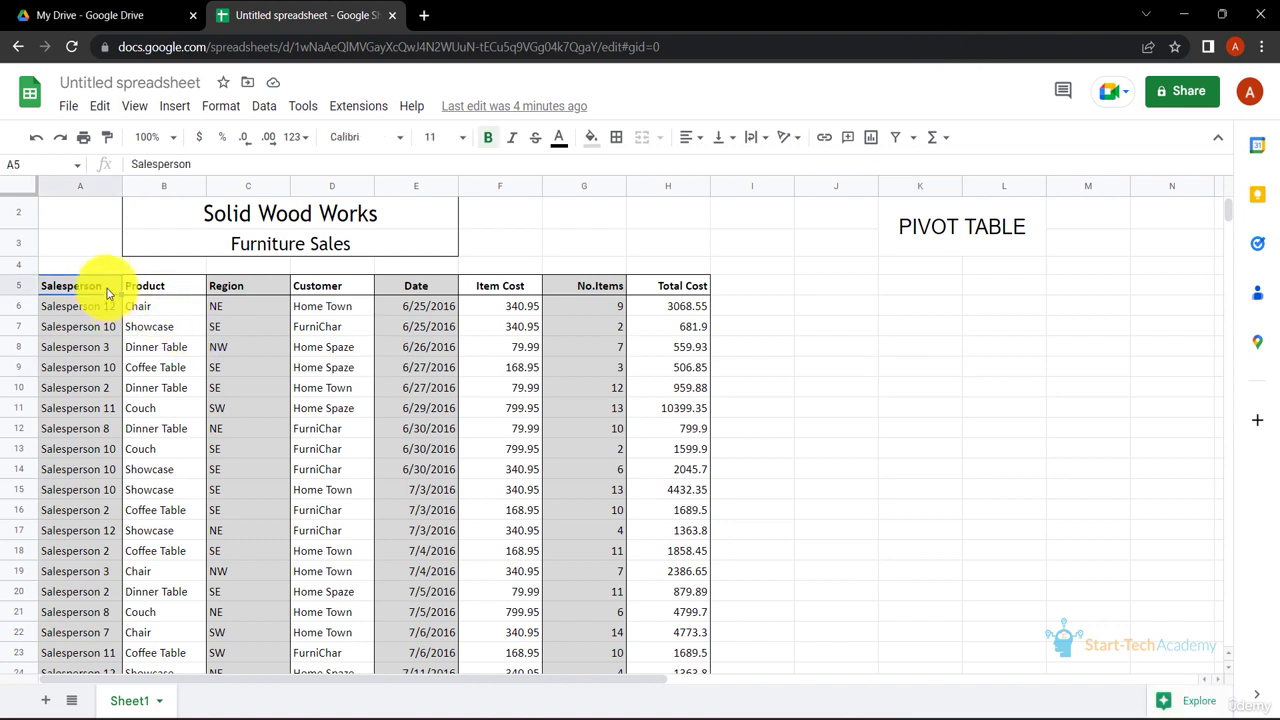
{"action": "key", "text": "ctrl+shift+Down"}
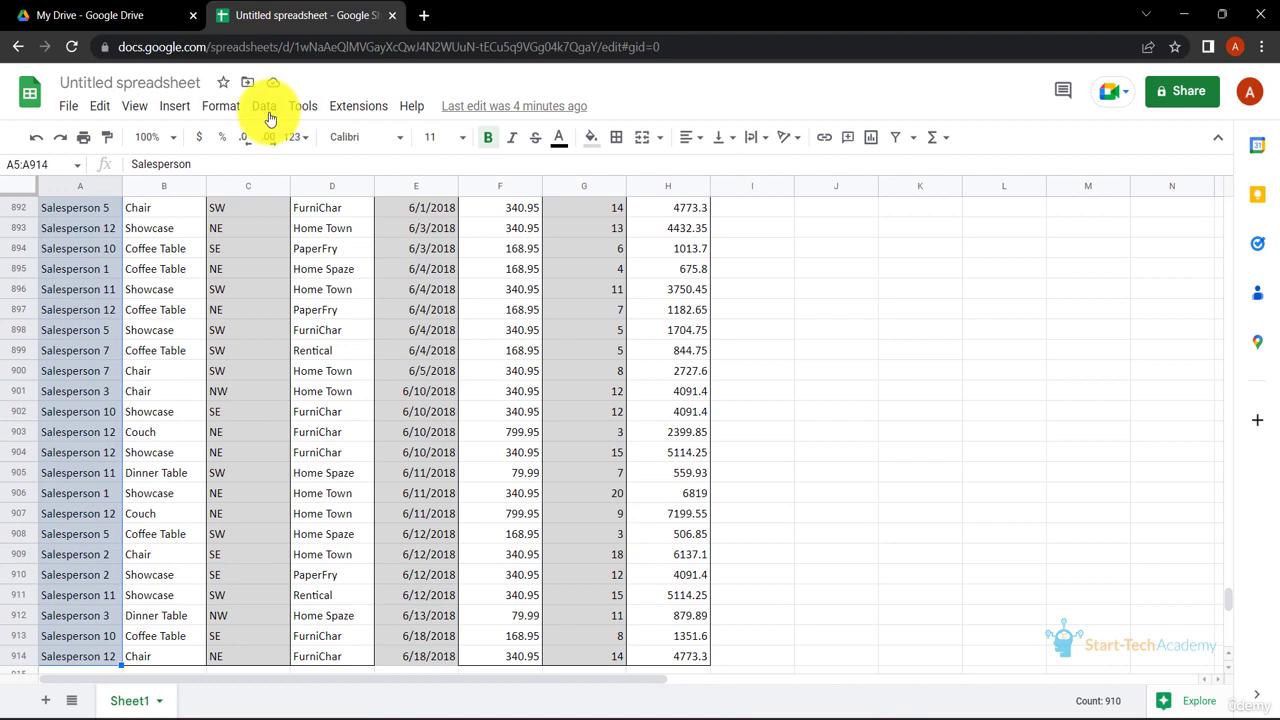
{"action": "left_click", "coordinate": [266, 110]}
{"action": "left_click", "coordinate": [333, 213]}
{"action": "key", "text": "ctrl+Home"}
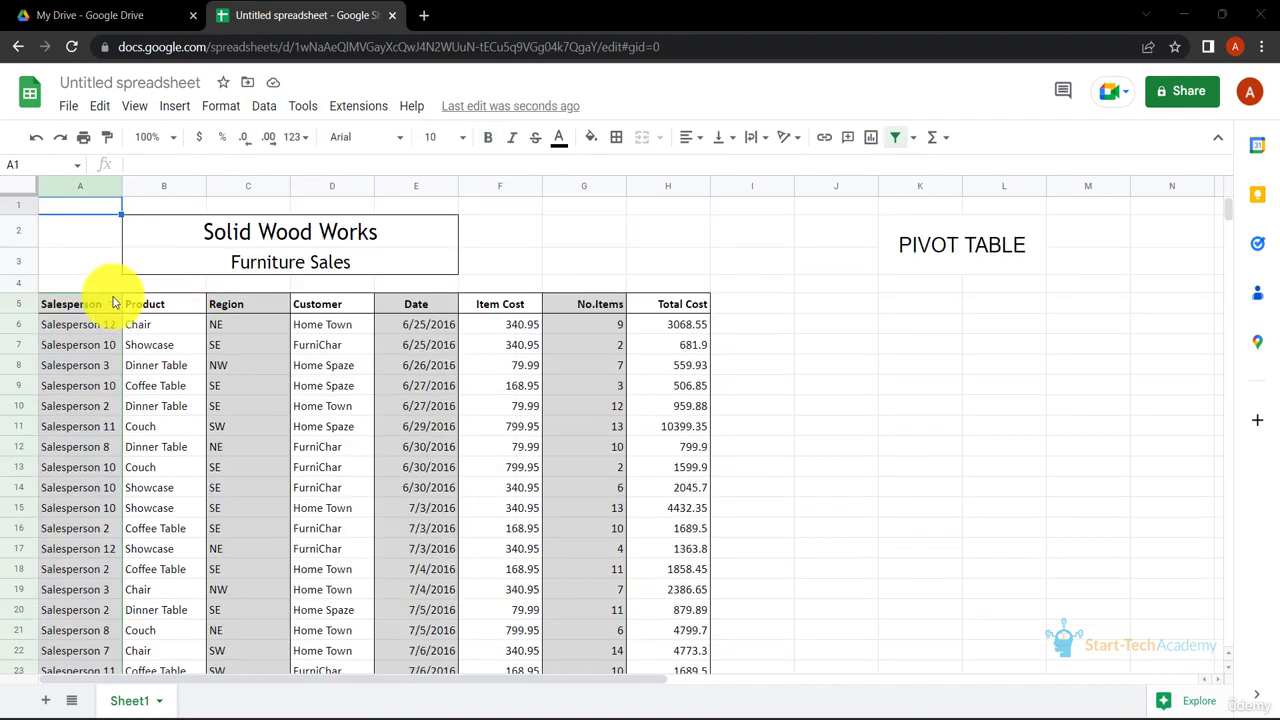
Step: Filter the Salesperson column to Salesperson 1 only and select the filtered Total Cost values to read their sum
{"action": "left_click", "coordinate": [113, 305]}
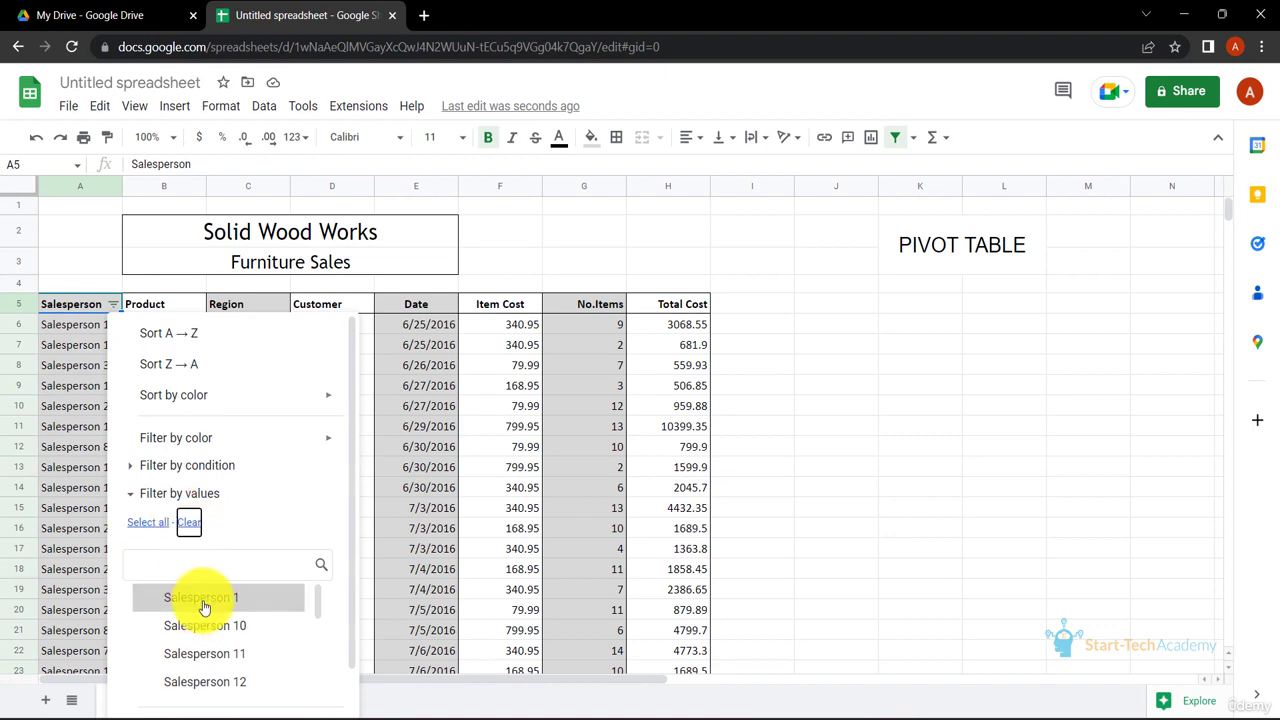
{"action": "scroll", "coordinate": [203, 600], "scroll_direction": "down", "scroll_amount": 3}
{"action": "scroll", "coordinate": [206, 601], "scroll_direction": "down", "scroll_amount": 2}
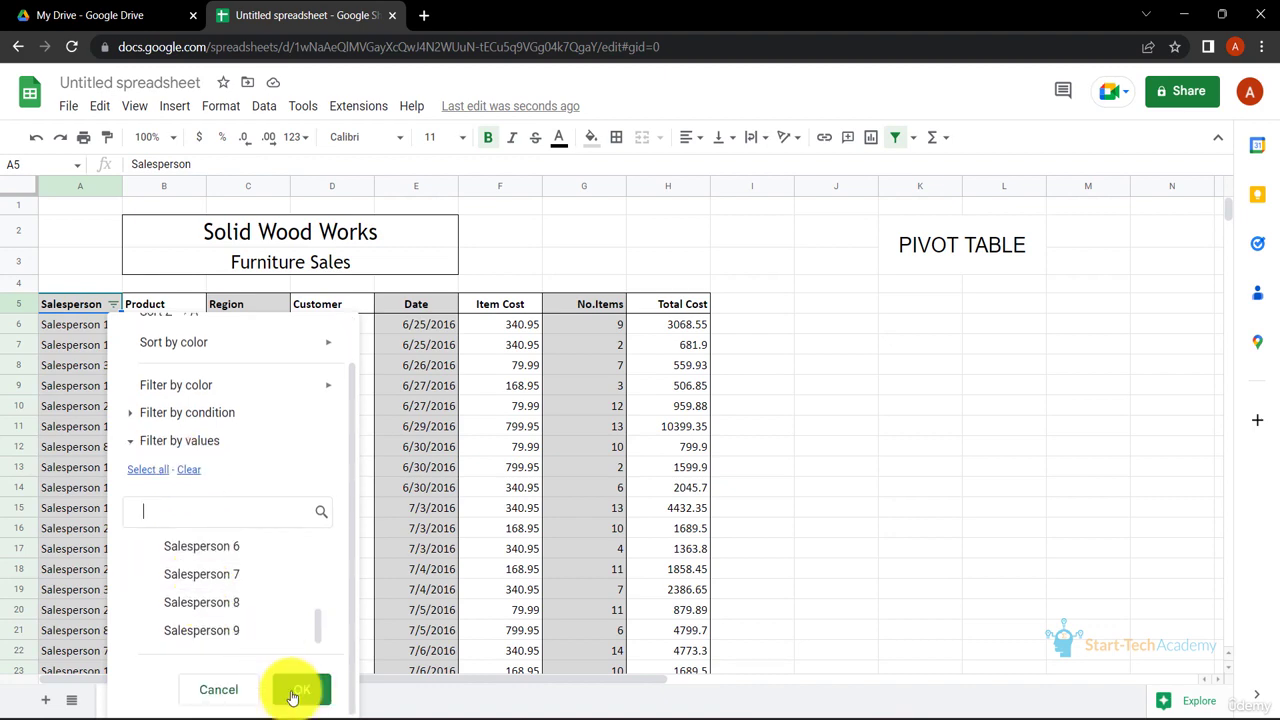
{"action": "left_click", "coordinate": [290, 688]}
{"action": "scroll", "coordinate": [567, 552], "scroll_direction": "down", "scroll_amount": 2}
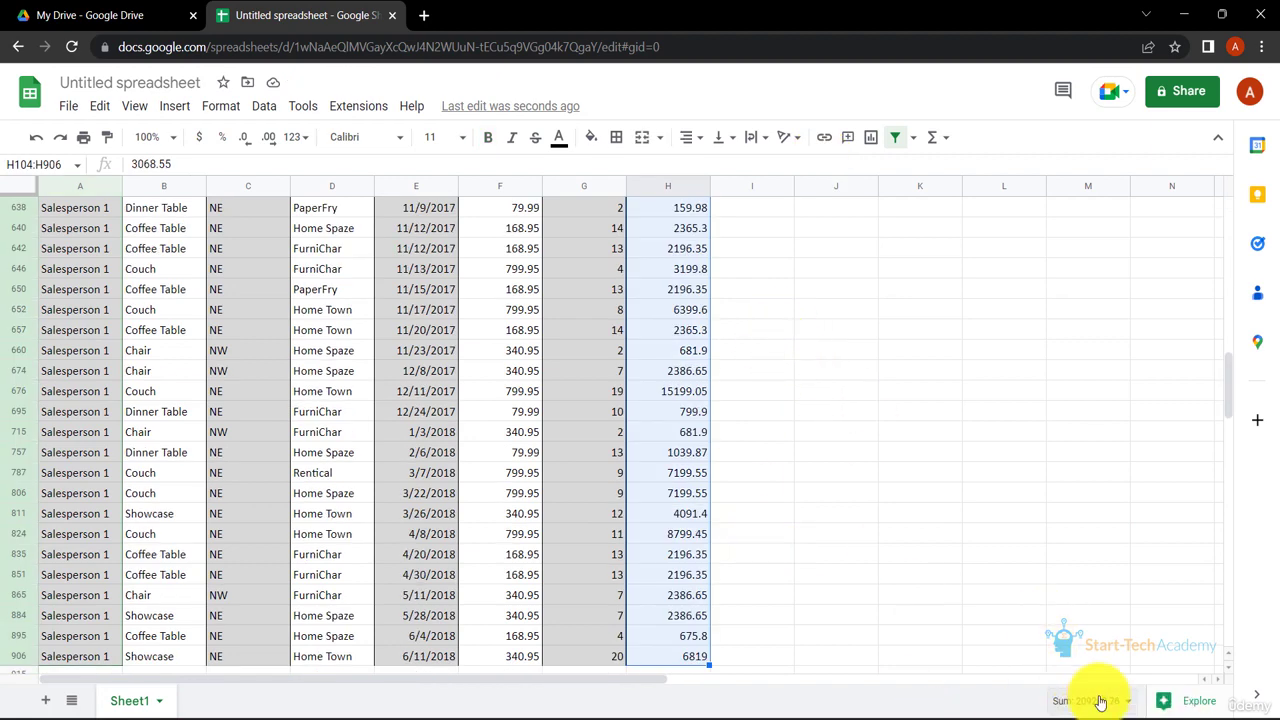
{"action": "scroll", "coordinate": [704, 300], "scroll_direction": "up", "scroll_amount": 10}
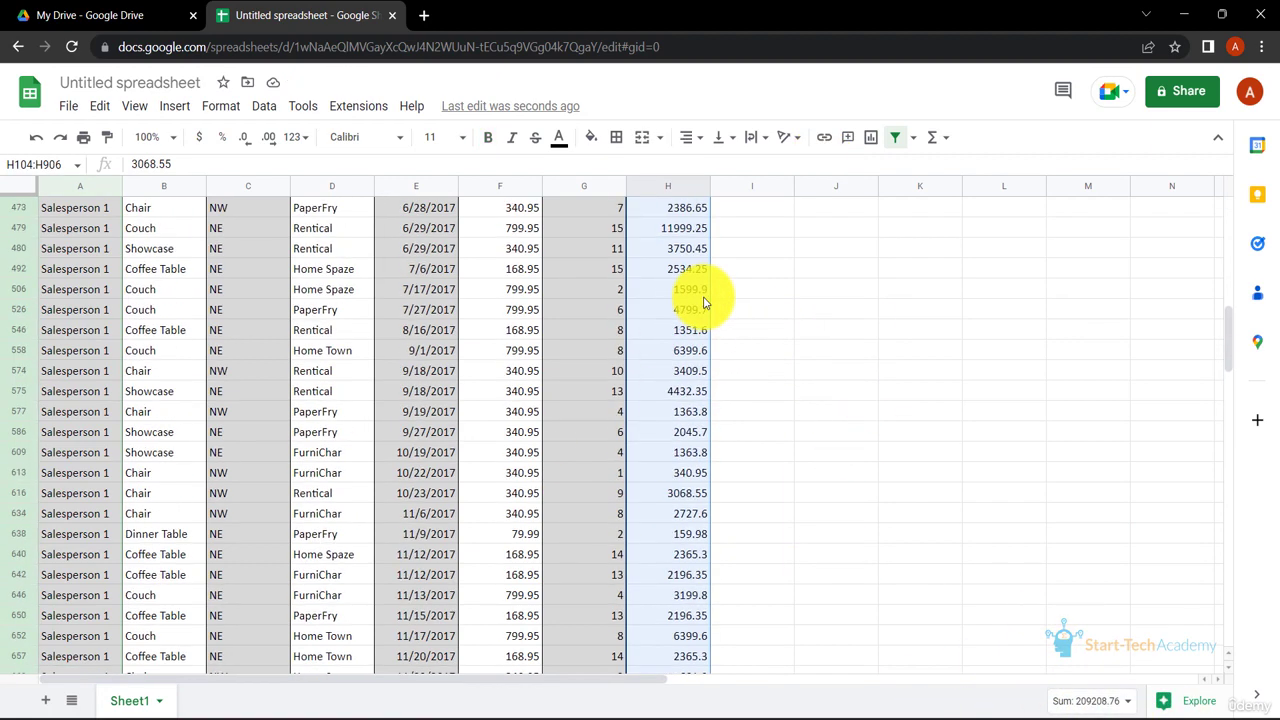
{"action": "scroll", "coordinate": [435, 263], "scroll_direction": "up", "scroll_amount": 6}
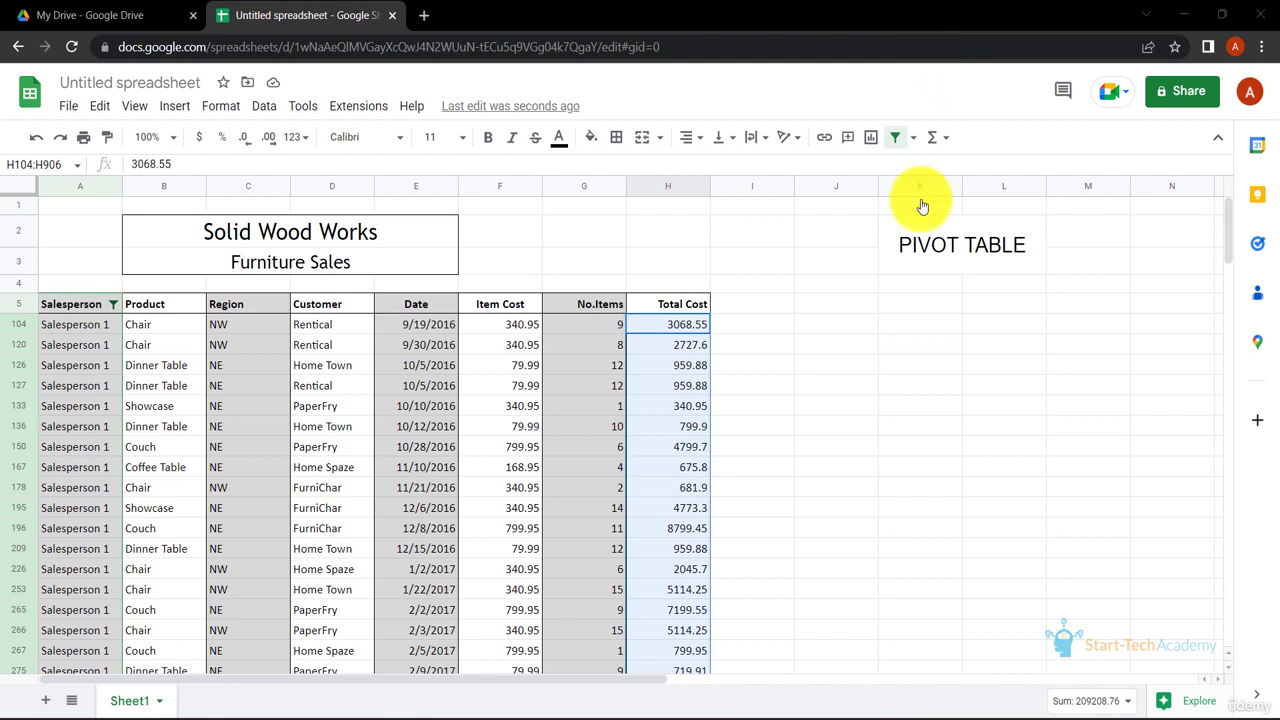
Step: Undo the filtering of the Salesperson column, including the filter itself
{"action": "left_click", "coordinate": [801, 344]}
{"action": "key", "text": "ctrl+z"}
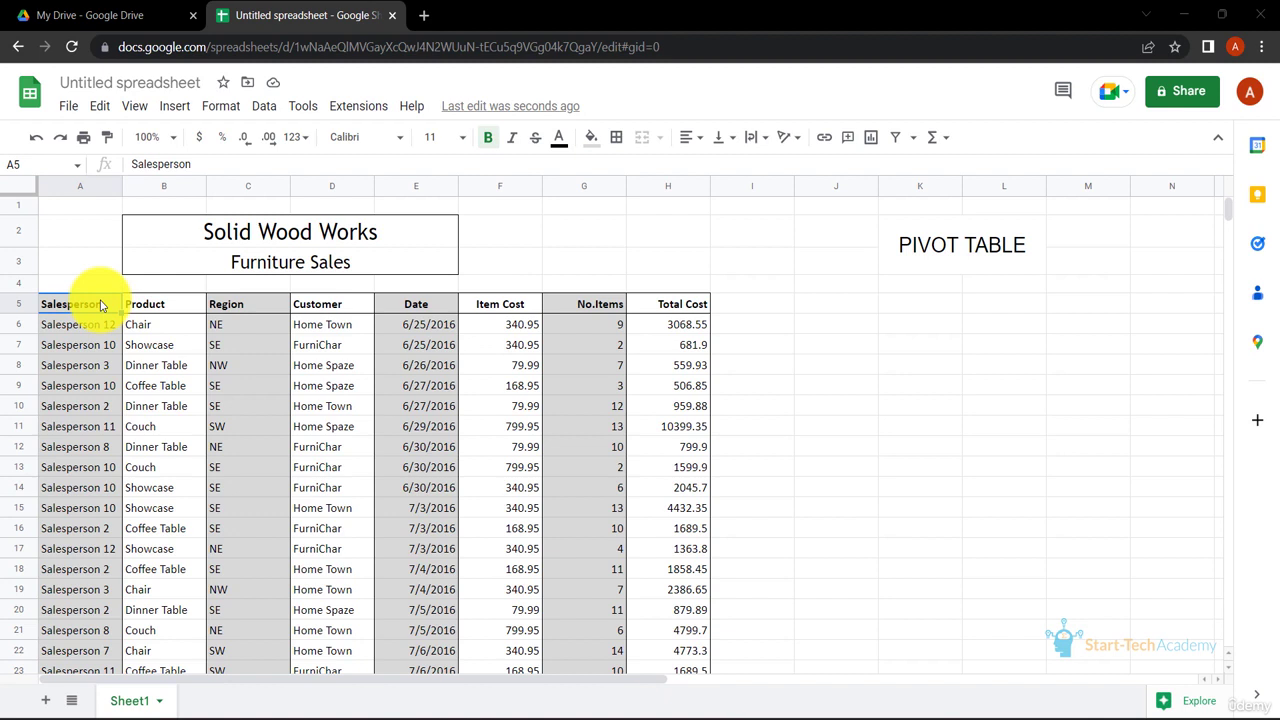
Step: Create a pivot table from the whole sales table, range A5:H914, on a new sheet
{"action": "key", "text": "ctrl+a"}
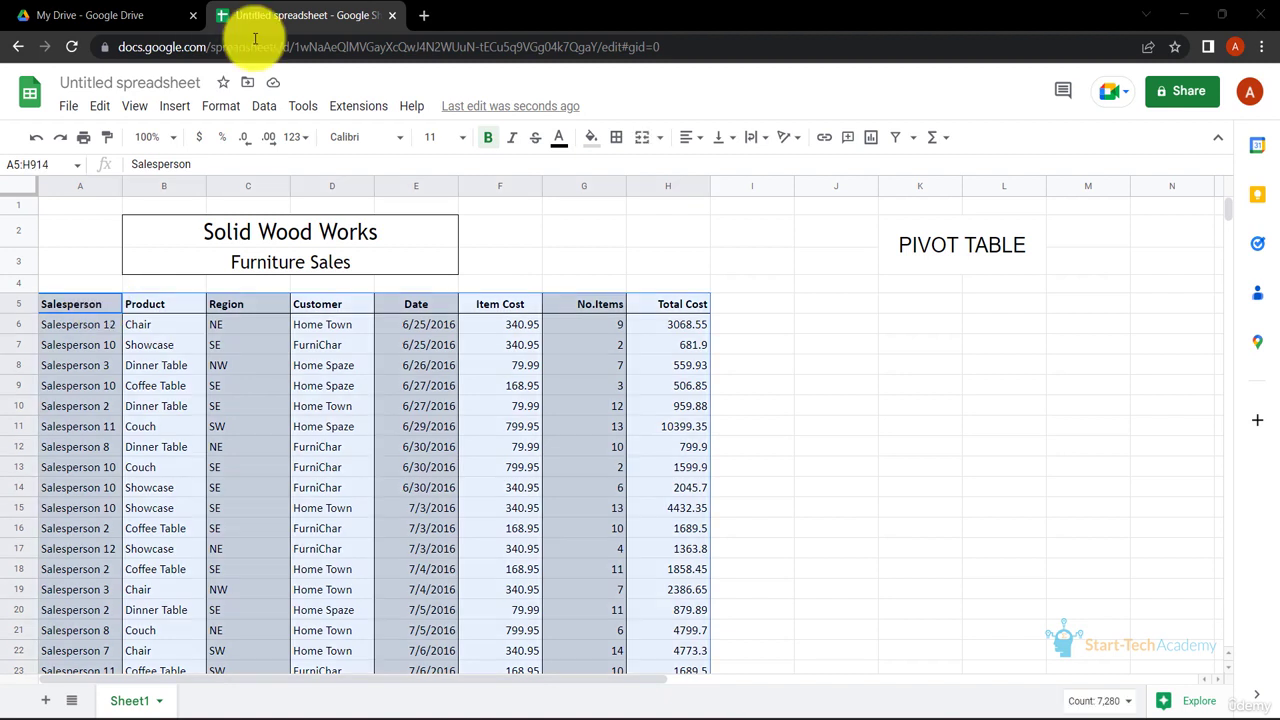
{"action": "left_click", "coordinate": [174, 106]}
{"action": "left_click", "coordinate": [207, 305]}
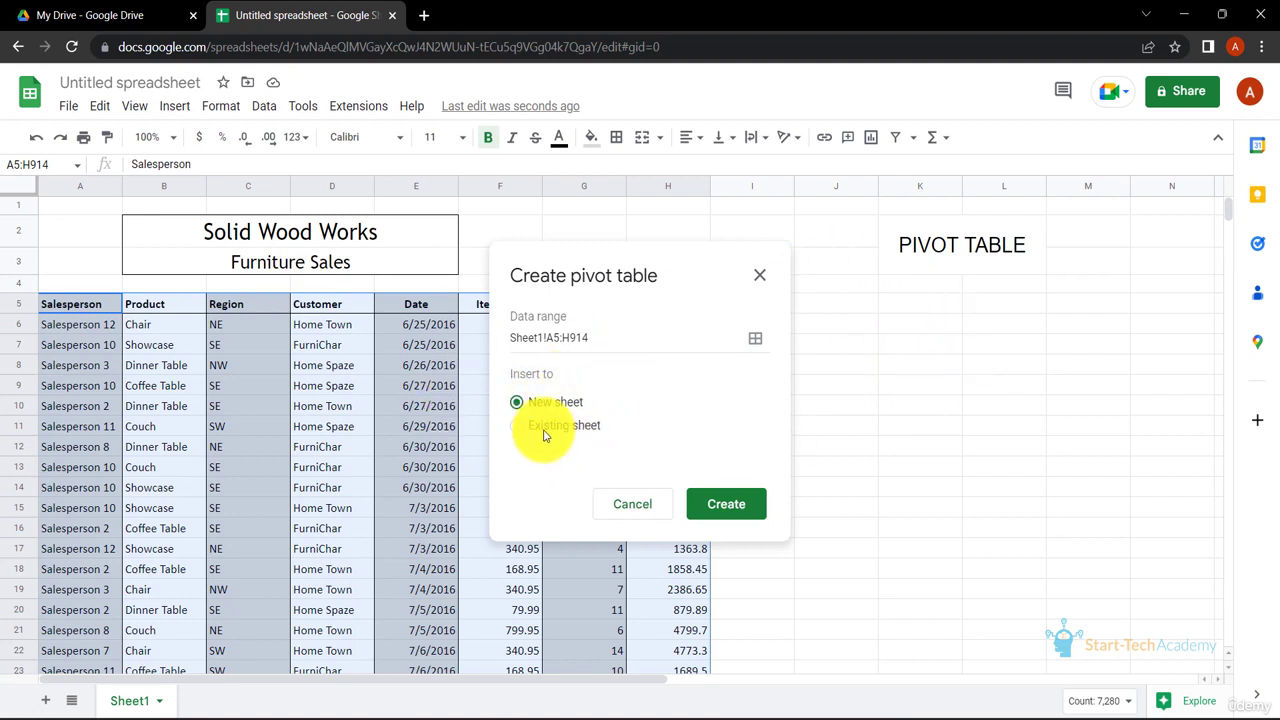
{"action": "left_click", "coordinate": [728, 505]}
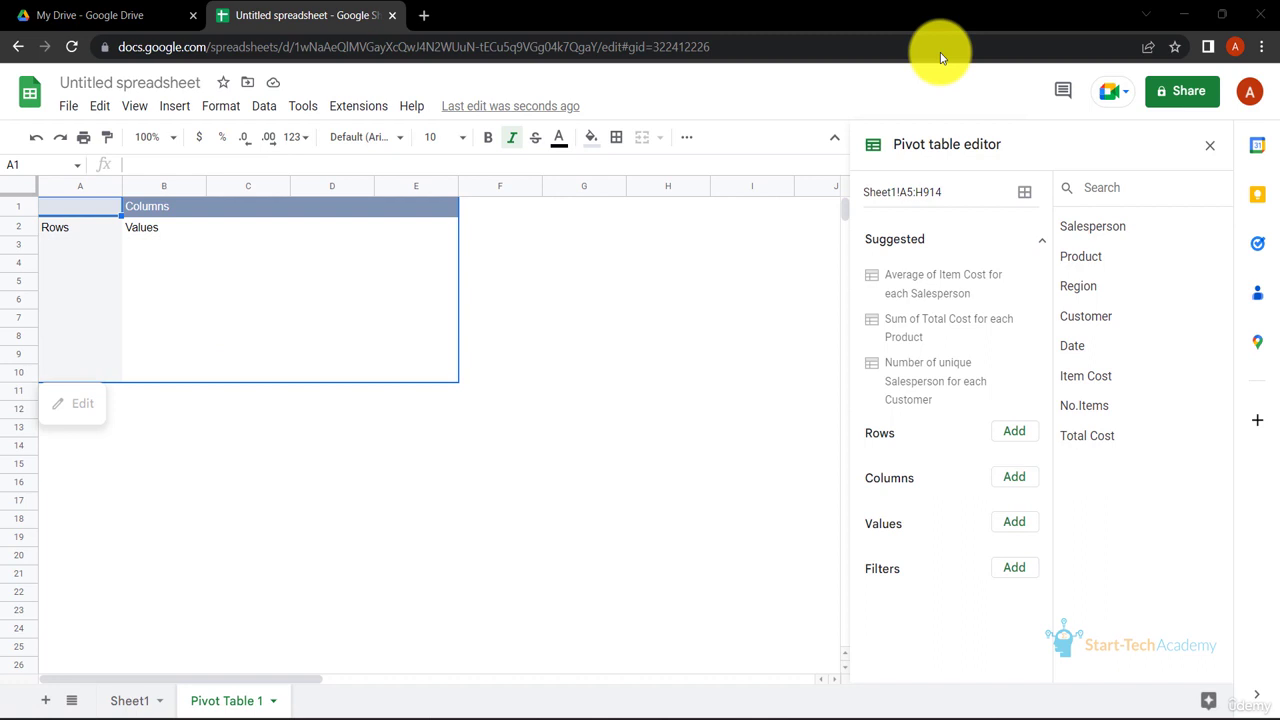
Step: Add Salesperson as the pivot table's rows and Total Cost as its values
{"action": "left_click", "coordinate": [1025, 434]}
{"action": "left_click", "coordinate": [1040, 463]}
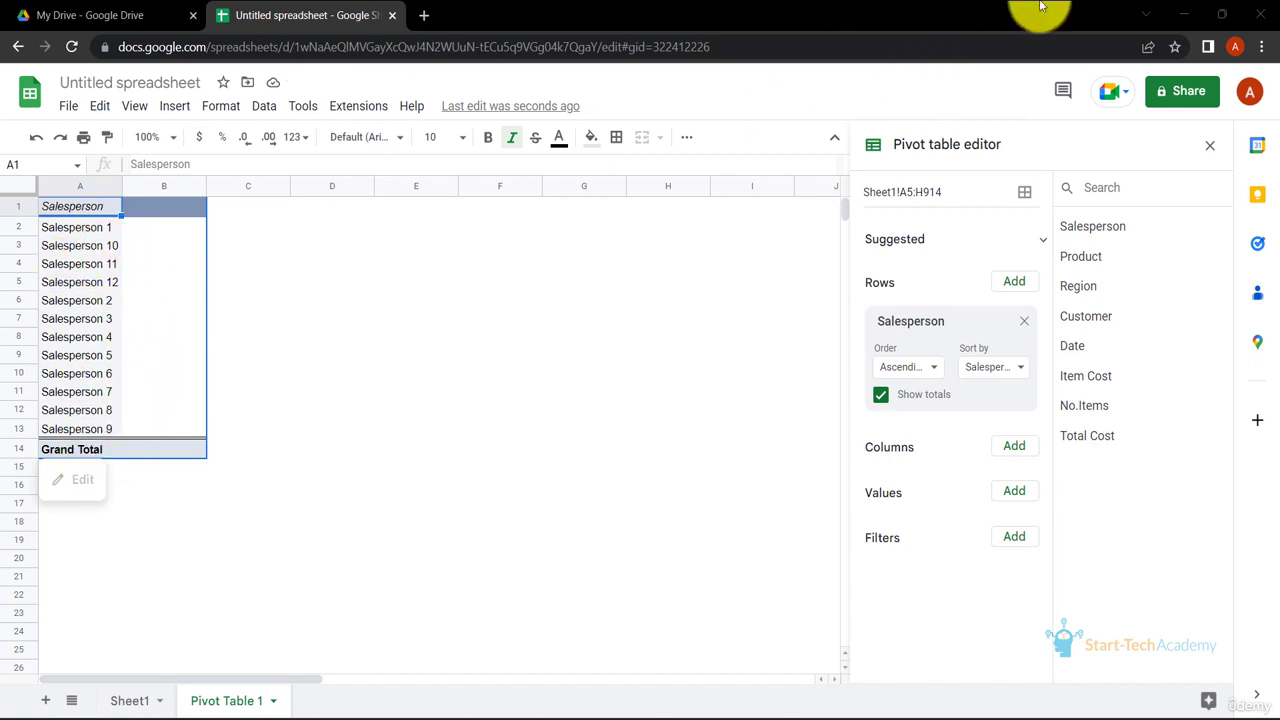
{"action": "left_click", "coordinate": [1022, 496]}
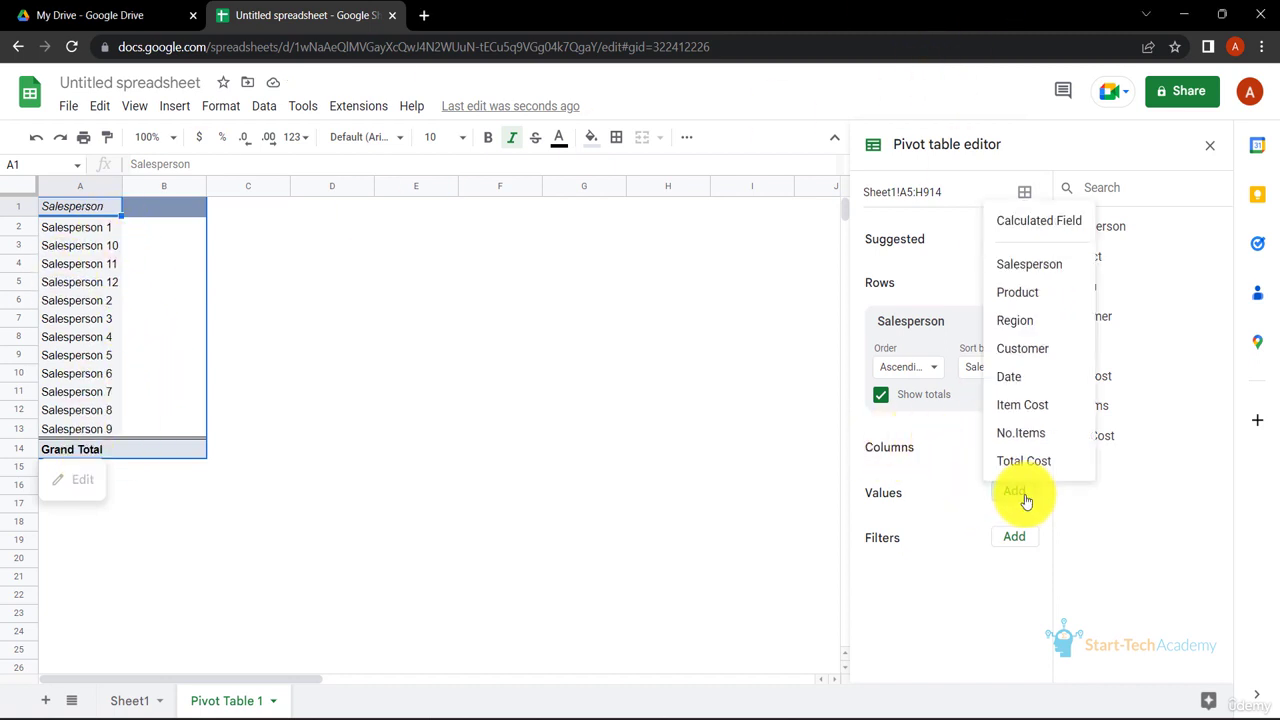
{"action": "left_click", "coordinate": [1023, 461]}
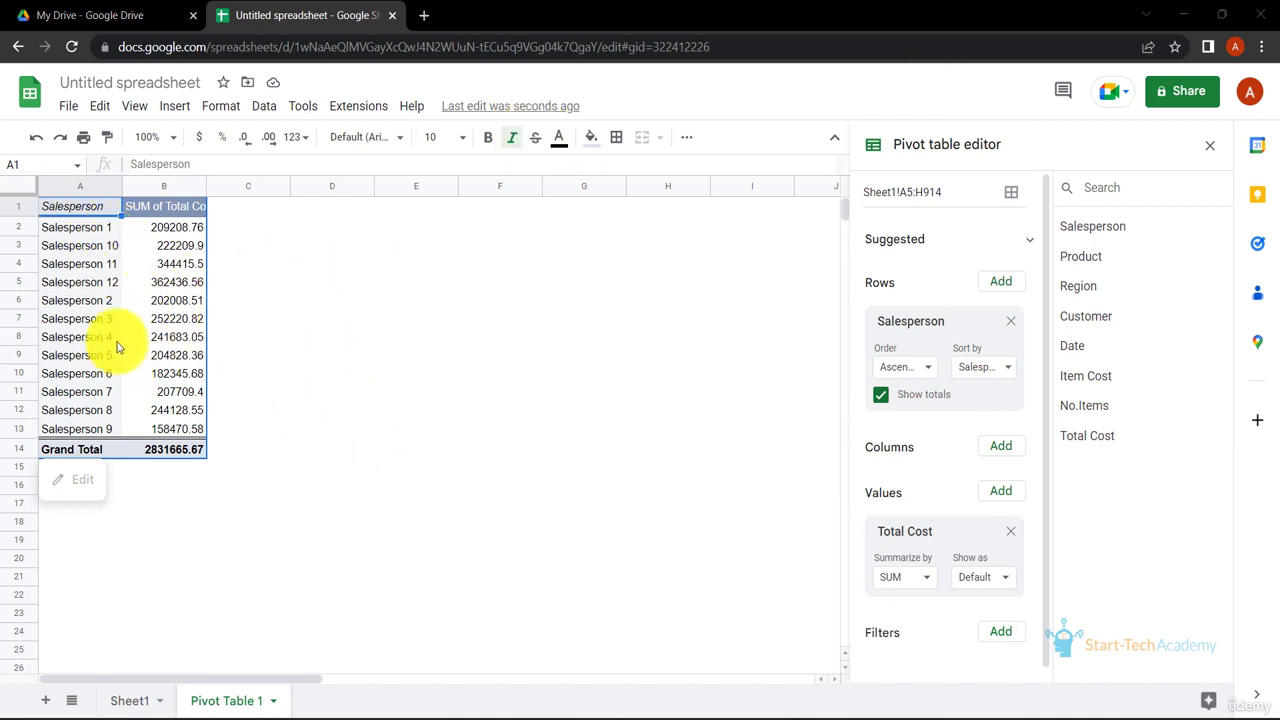
{"action": "left_click", "coordinate": [265, 299]}
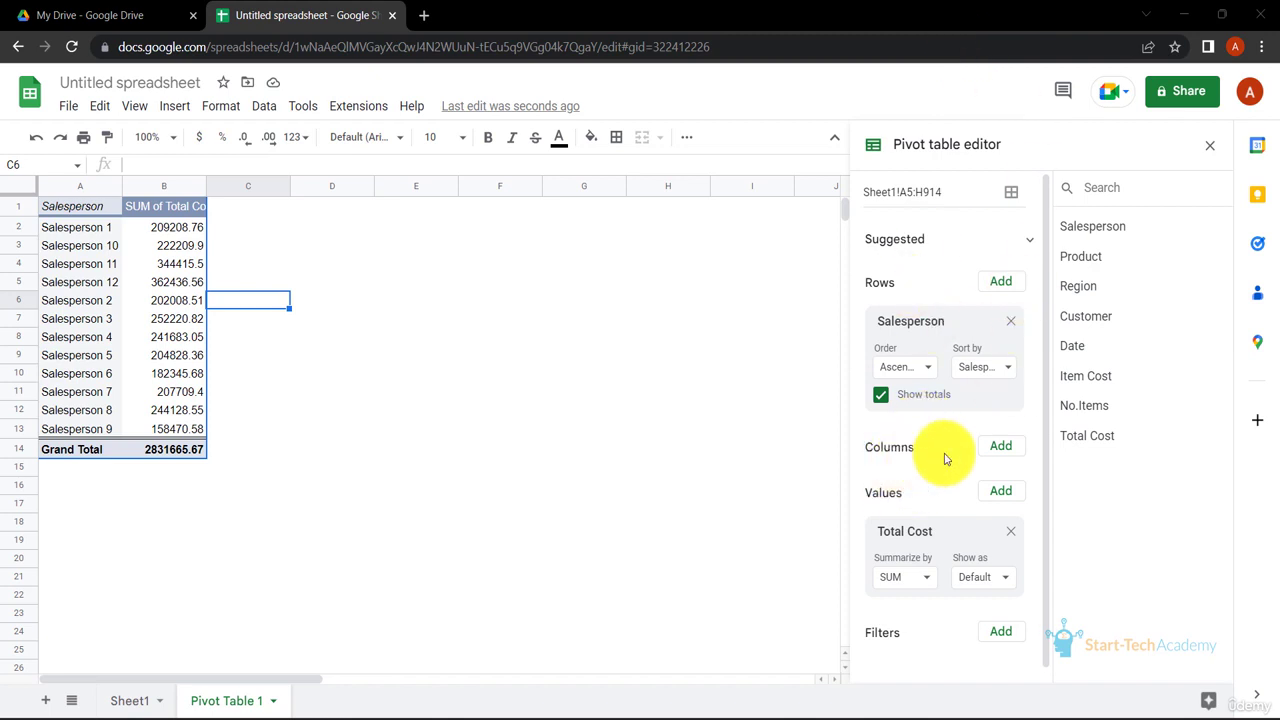
Step: Add Customer as the pivot table's columns and summarize the Total Cost values by COUNT
{"action": "left_click", "coordinate": [1001, 446]}
{"action": "left_click", "coordinate": [971, 529]}
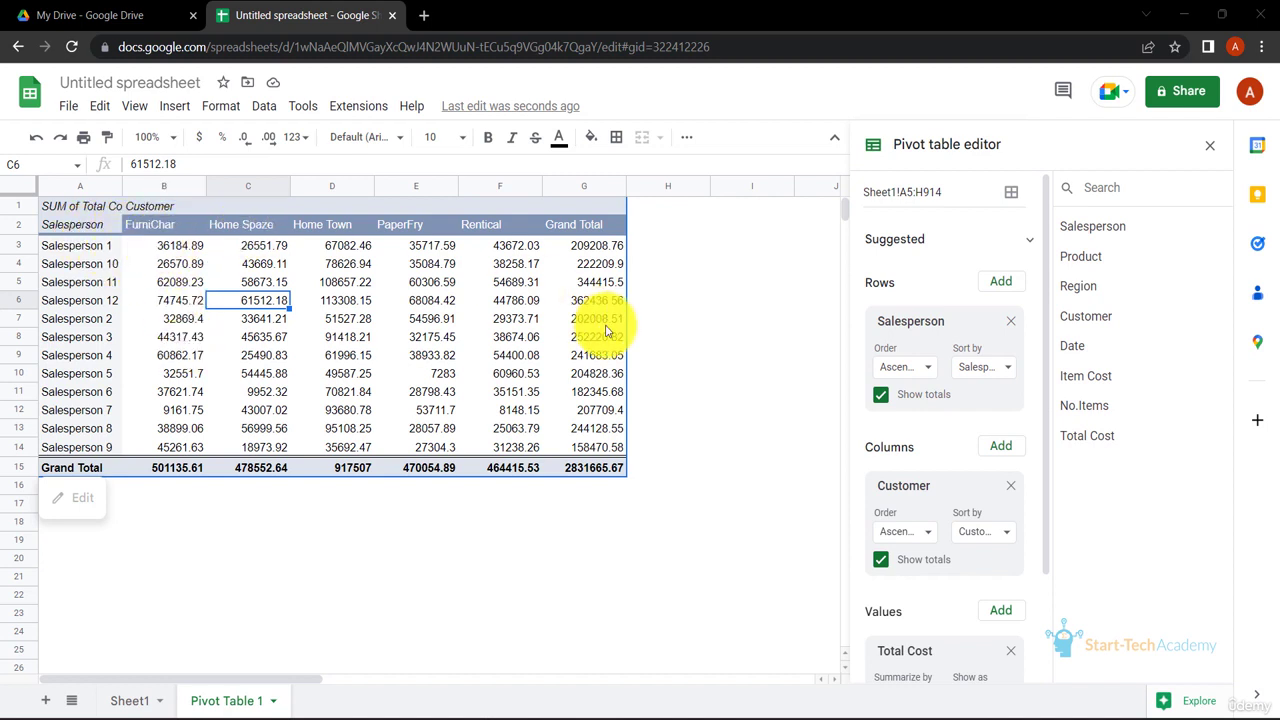
{"action": "scroll", "coordinate": [928, 543], "scroll_direction": "down", "scroll_amount": 2}
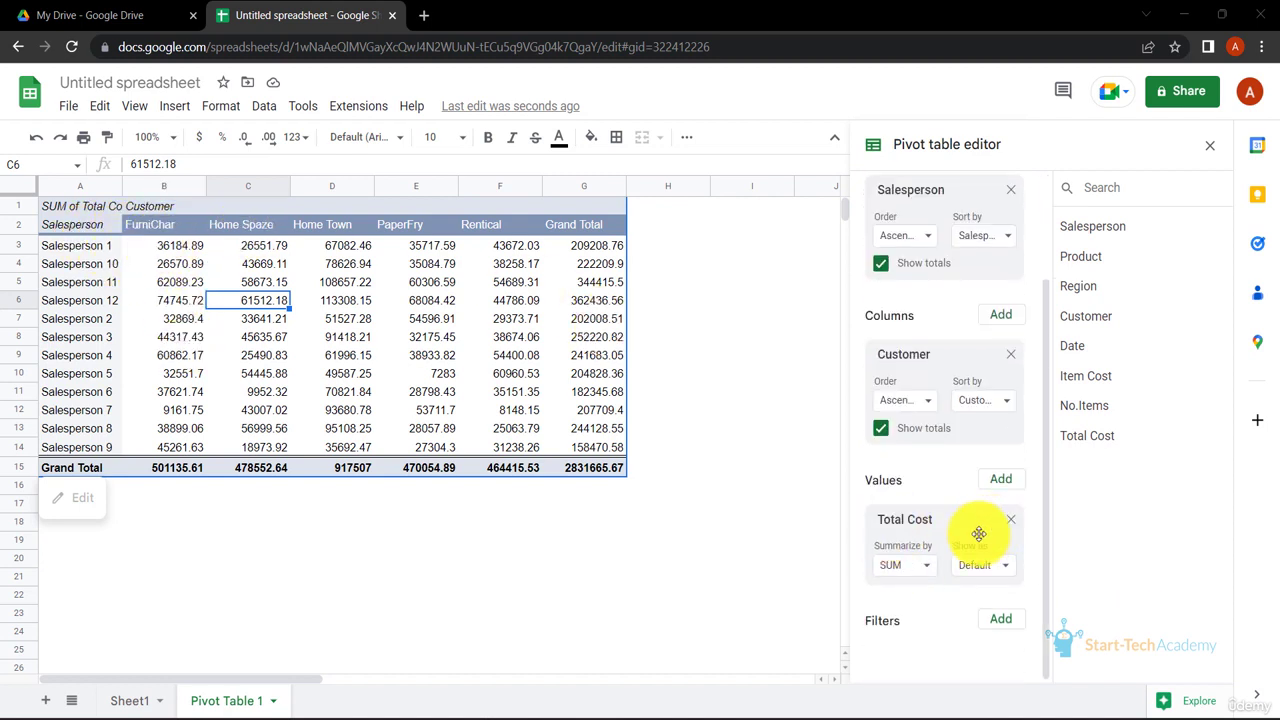
{"action": "left_click", "coordinate": [922, 567]}
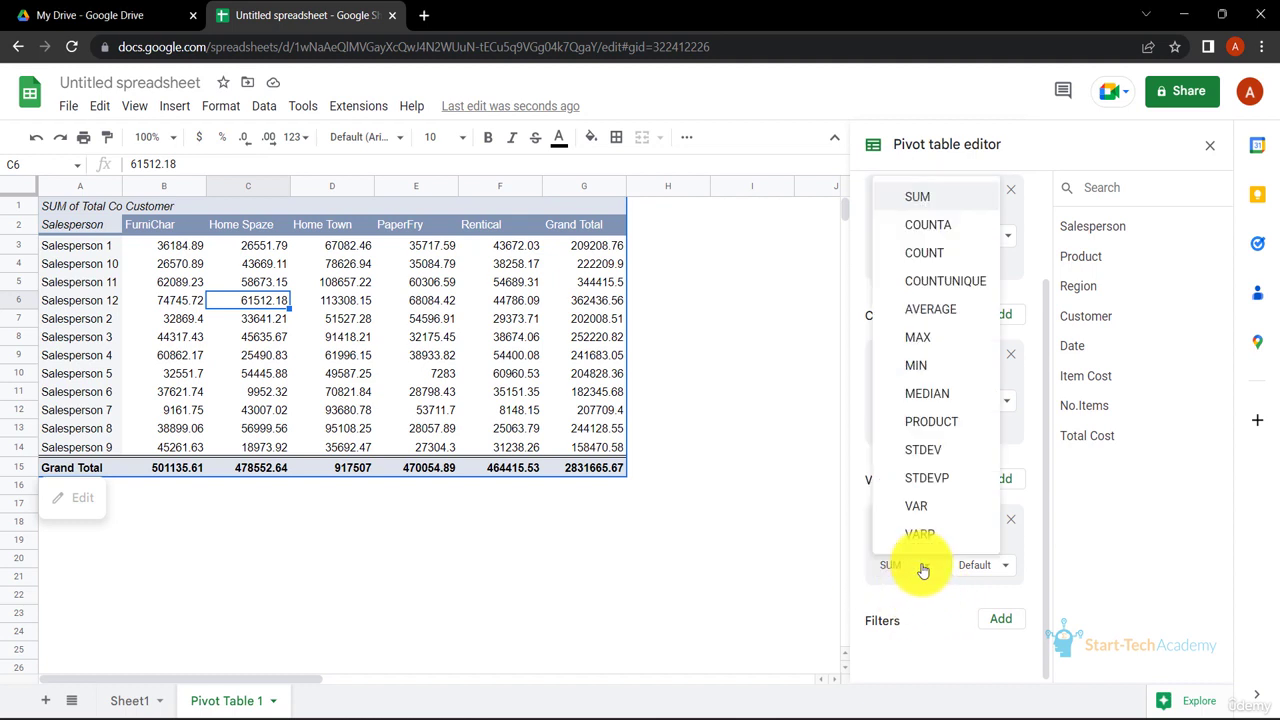
{"action": "left_click", "coordinate": [918, 255]}
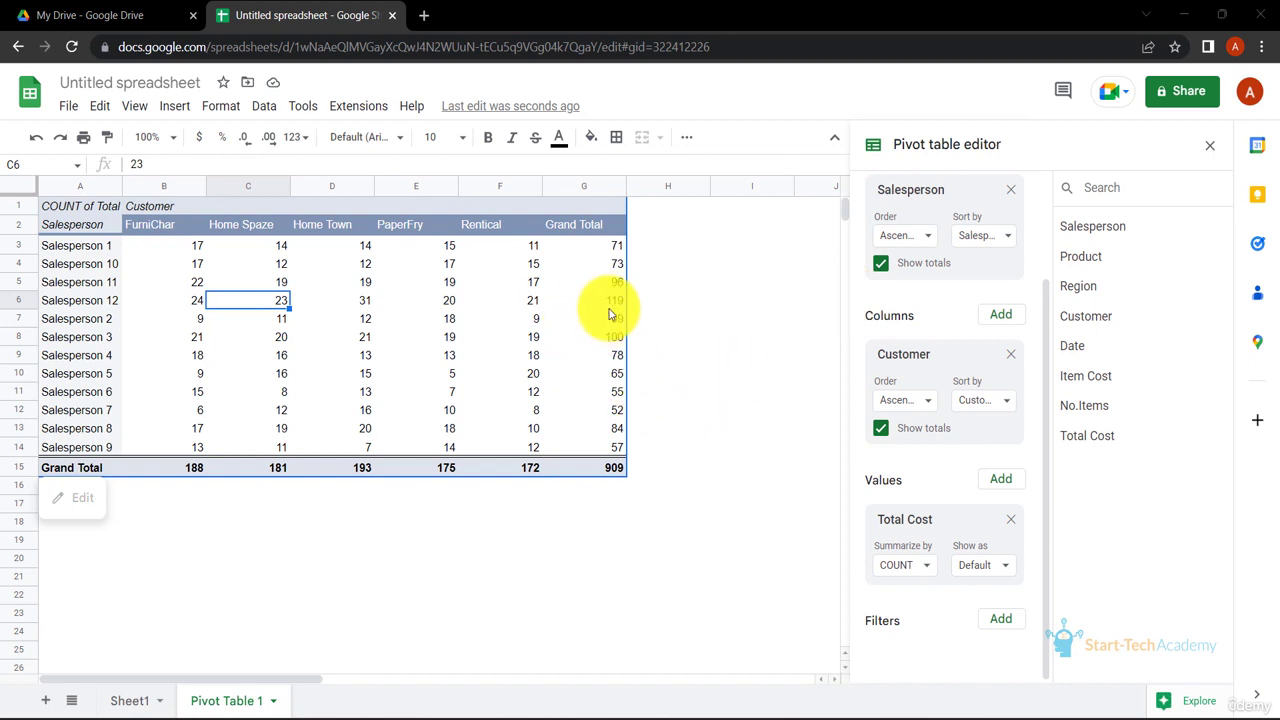
{"action": "left_click", "coordinate": [614, 284]}
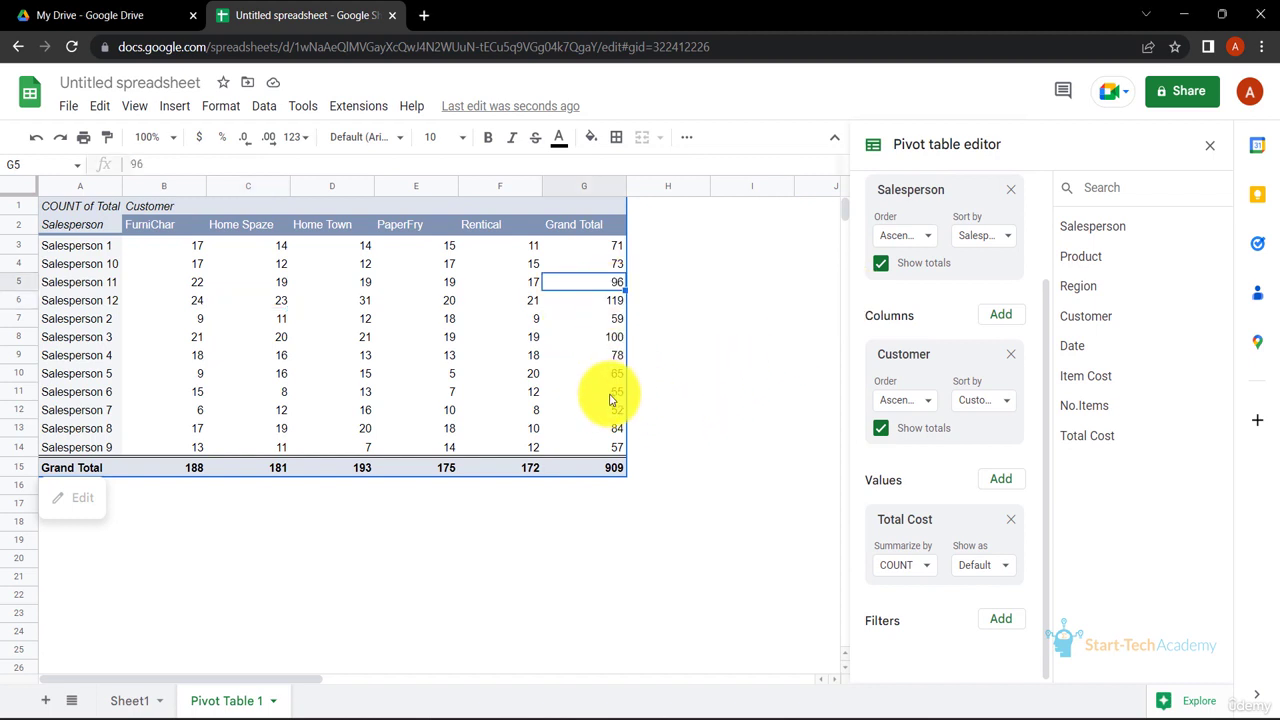
{"action": "left_click", "coordinate": [752, 281]}
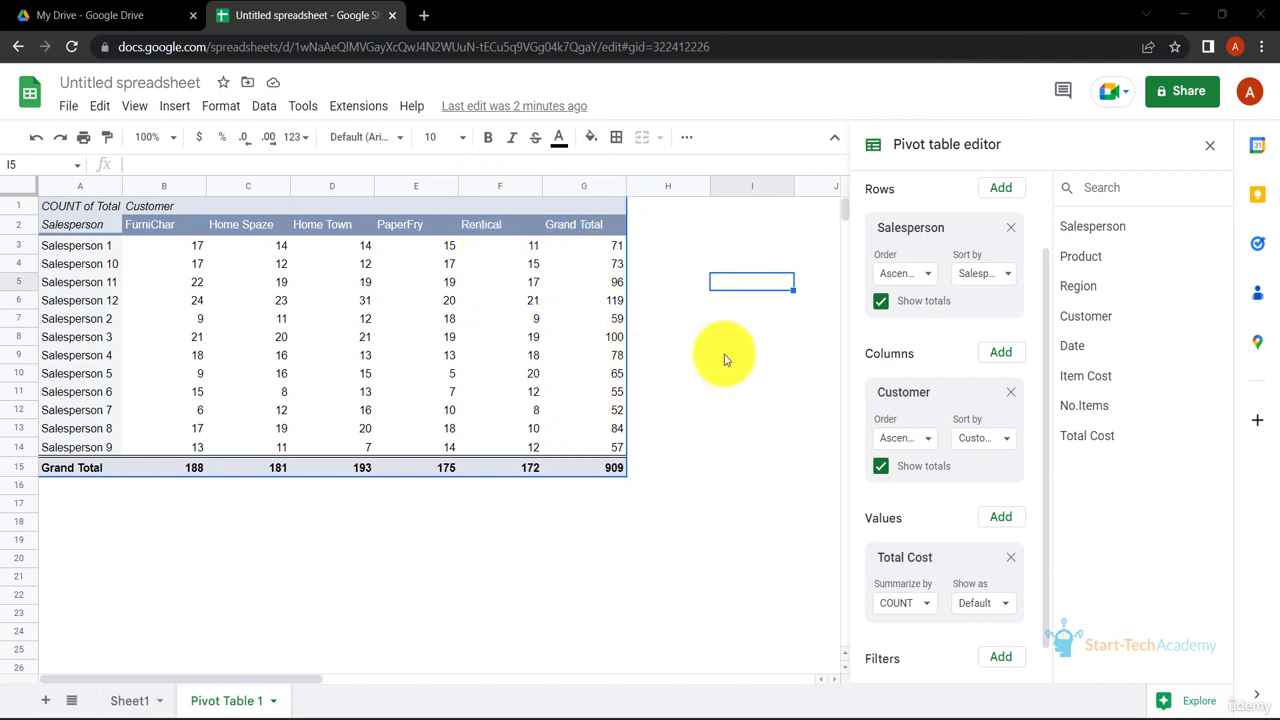
Step: Sort the Salesperson rows by COUNT of Total Cost in the Grand Total, in descending order
{"action": "left_click_drag", "start_coordinate": [963, 277], "coordinate": [934, 289]}
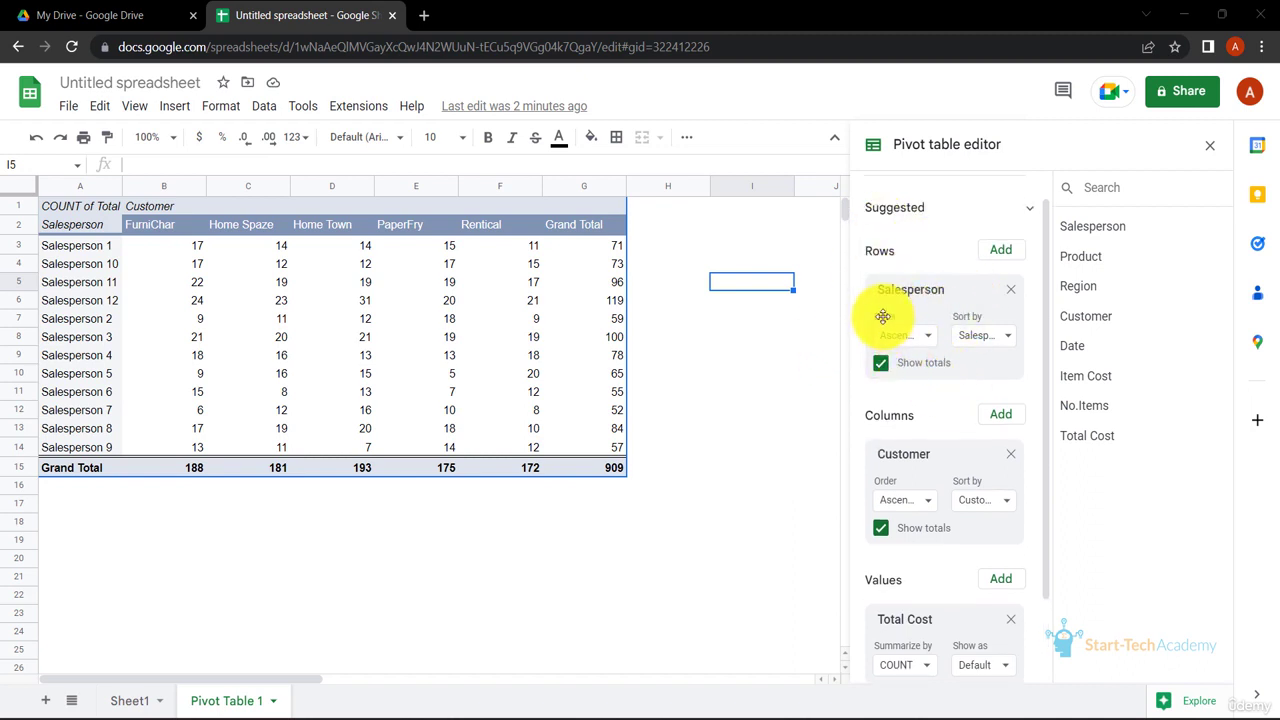
{"action": "left_click", "coordinate": [1008, 336]}
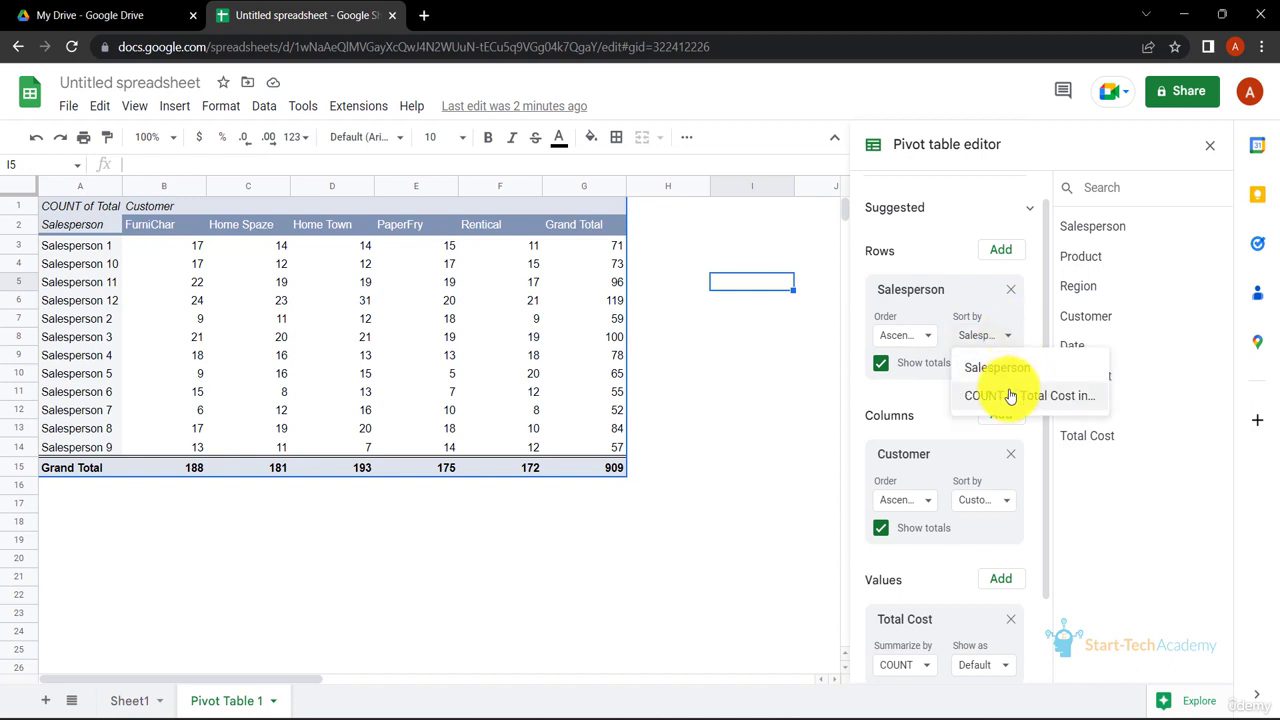
{"action": "left_click", "coordinate": [1010, 395]}
{"action": "left_click", "coordinate": [982, 364]}
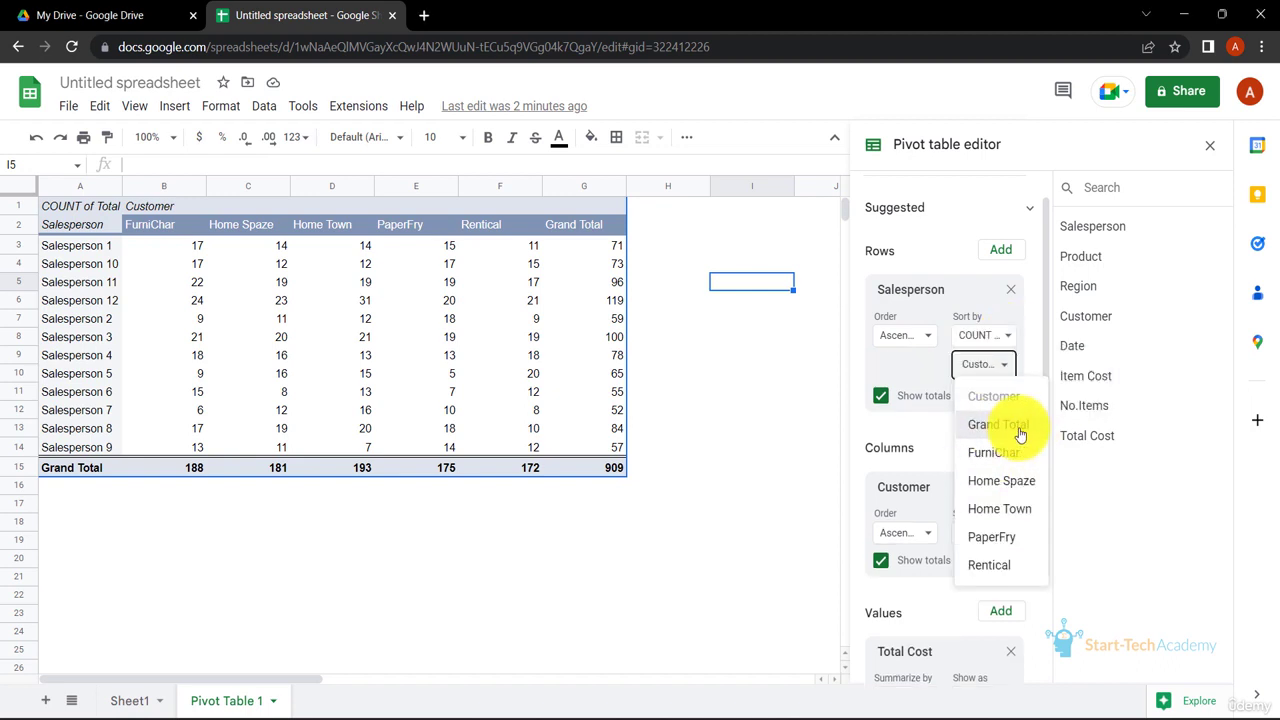
{"action": "left_click", "coordinate": [1018, 432]}
{"action": "left_click", "coordinate": [915, 337]}
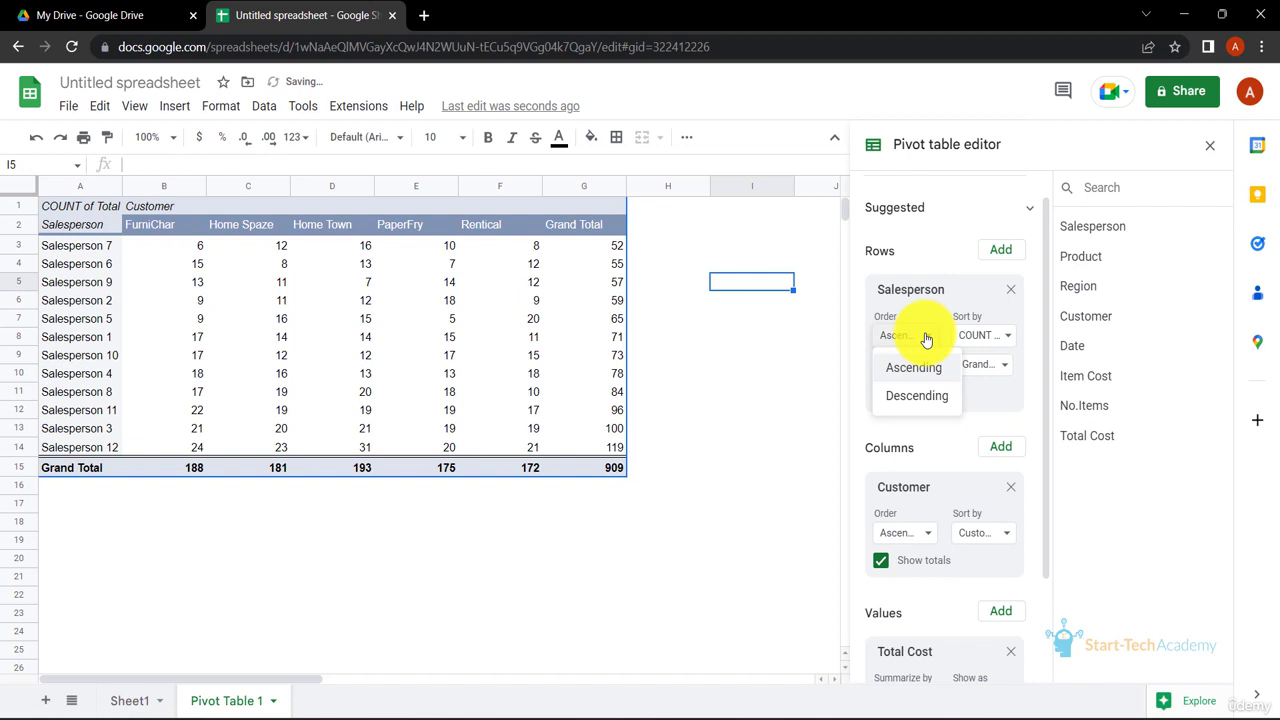
{"action": "left_click", "coordinate": [917, 397]}
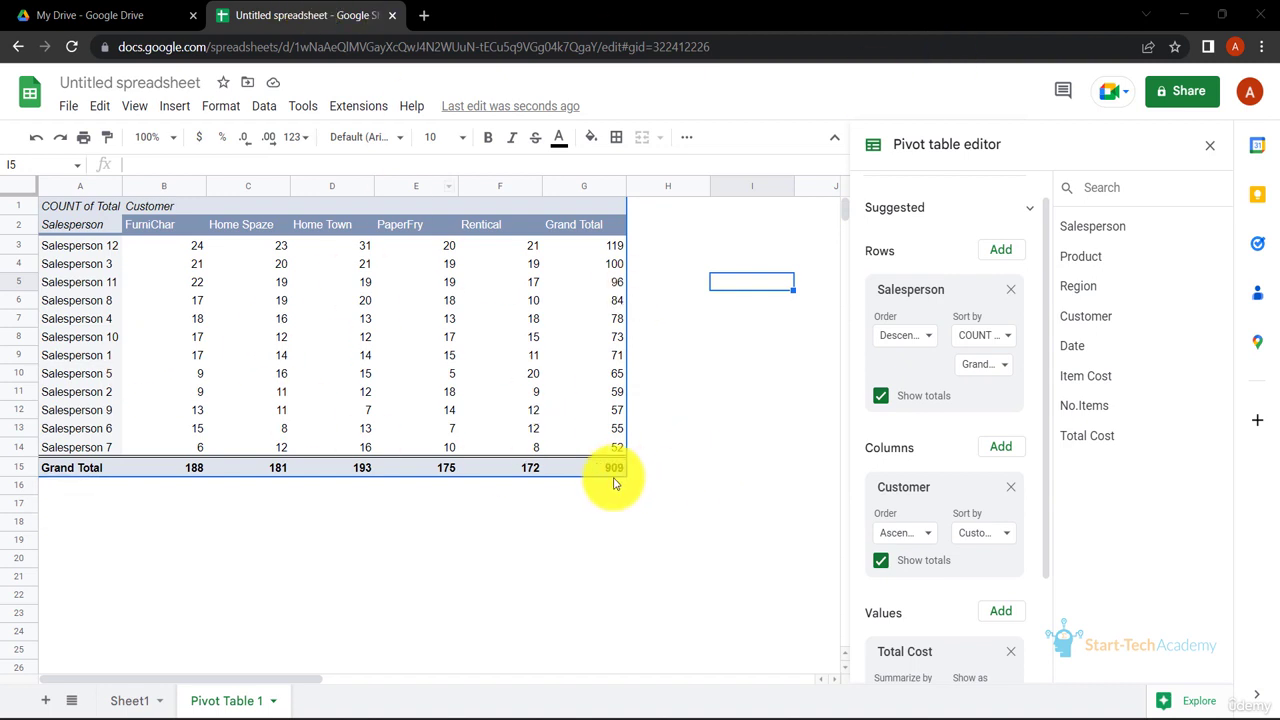
Step: Add Region as a pivot table filter and exclude NW from its values
{"action": "scroll", "coordinate": [960, 429], "scroll_direction": "down", "scroll_amount": 2}
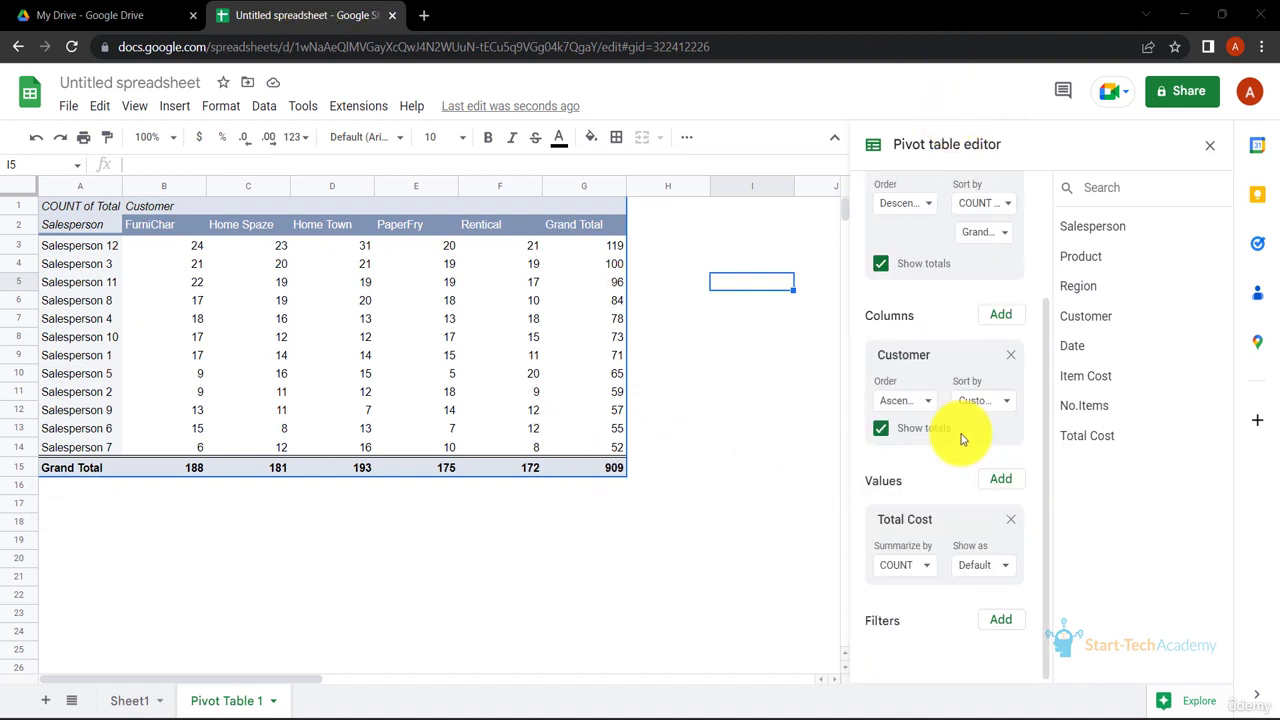
{"action": "left_click", "coordinate": [1000, 619]}
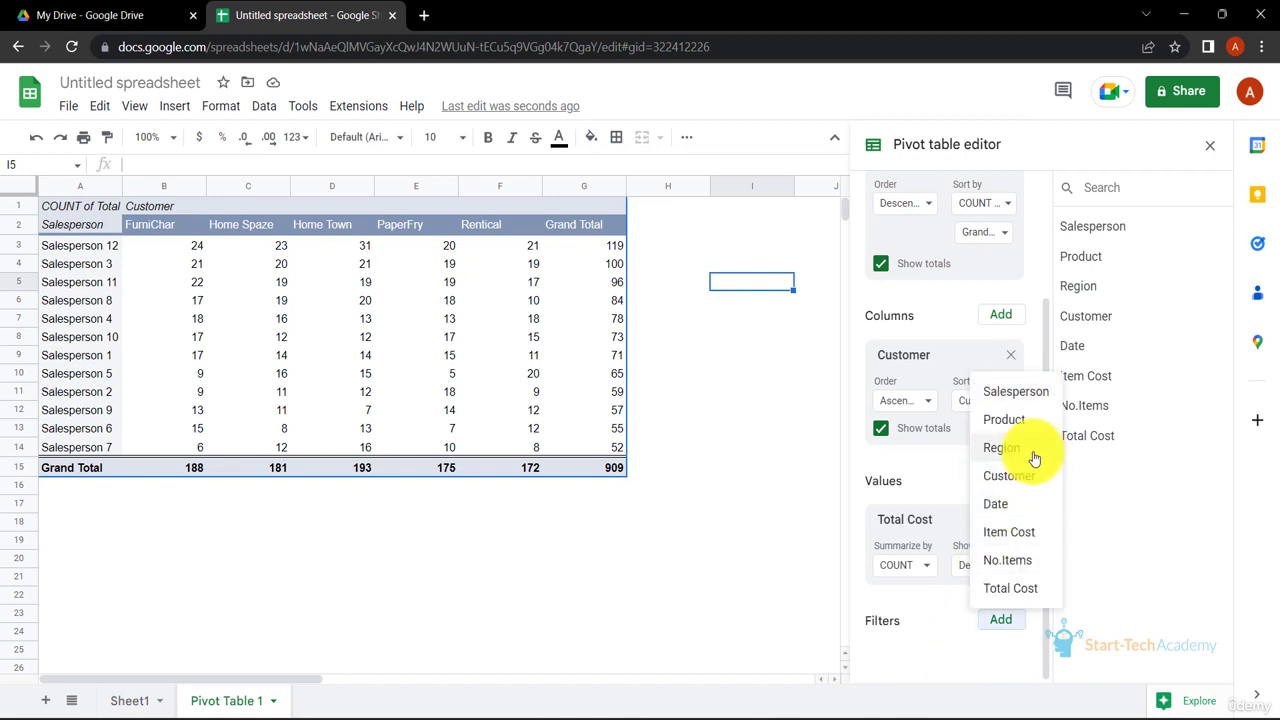
{"action": "left_click", "coordinate": [1008, 458]}
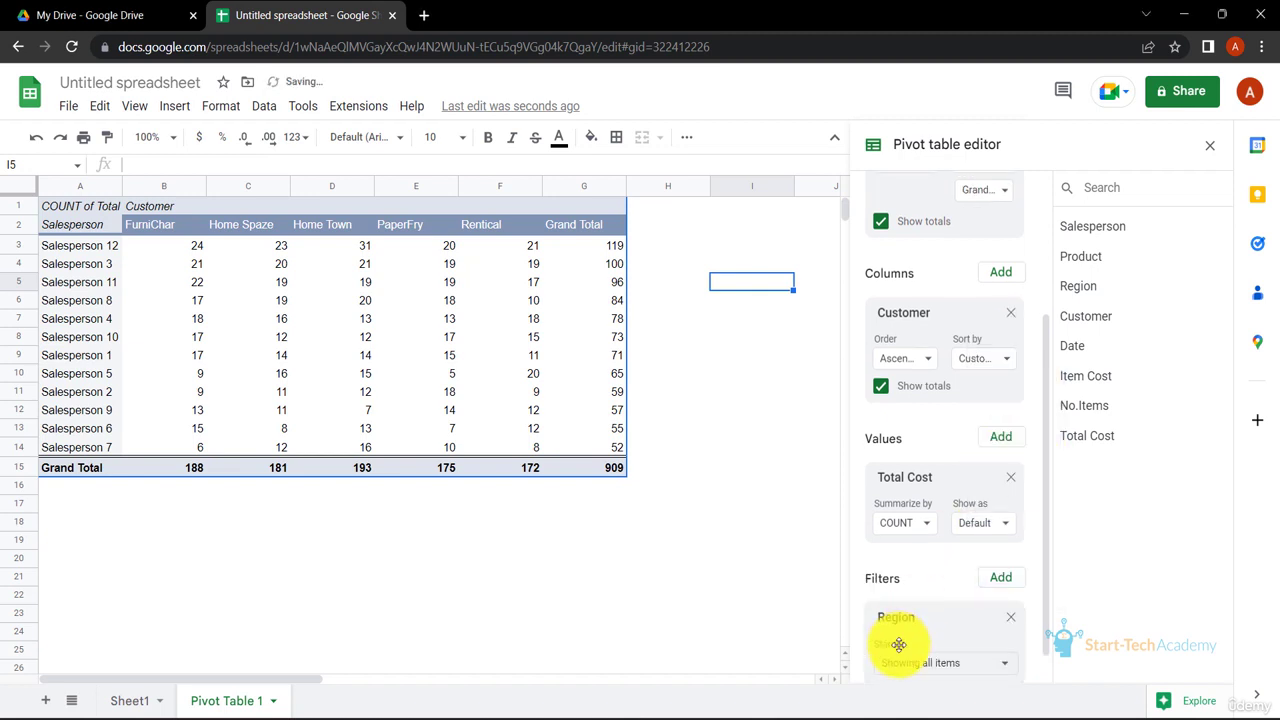
{"action": "scroll", "coordinate": [897, 643], "scroll_direction": "down", "scroll_amount": 1}
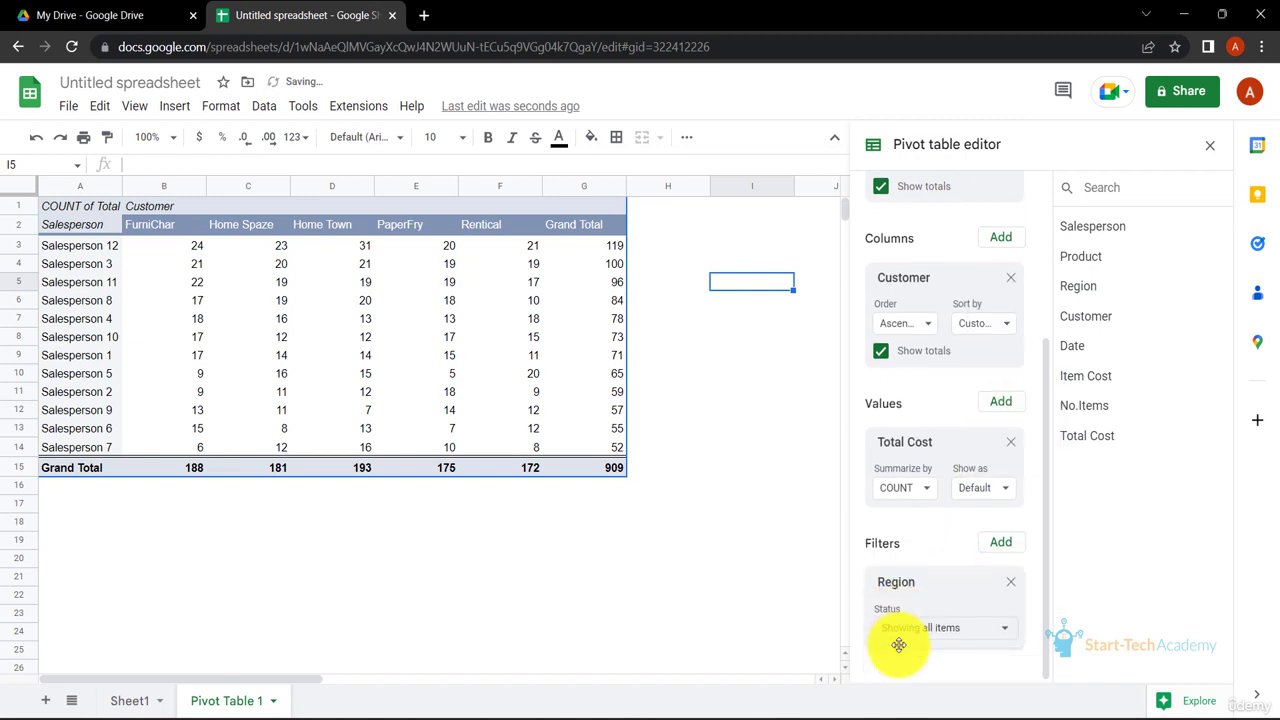
{"action": "left_click", "coordinate": [992, 632]}
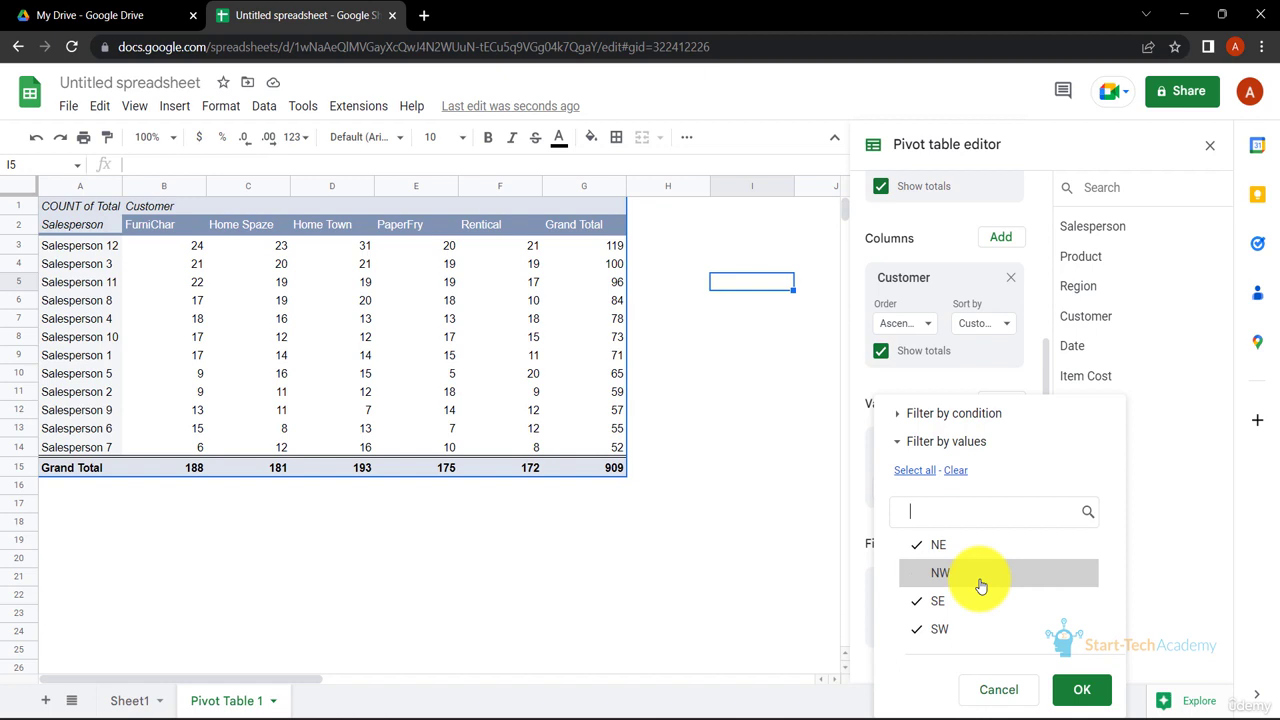
{"action": "left_click", "coordinate": [1090, 690]}
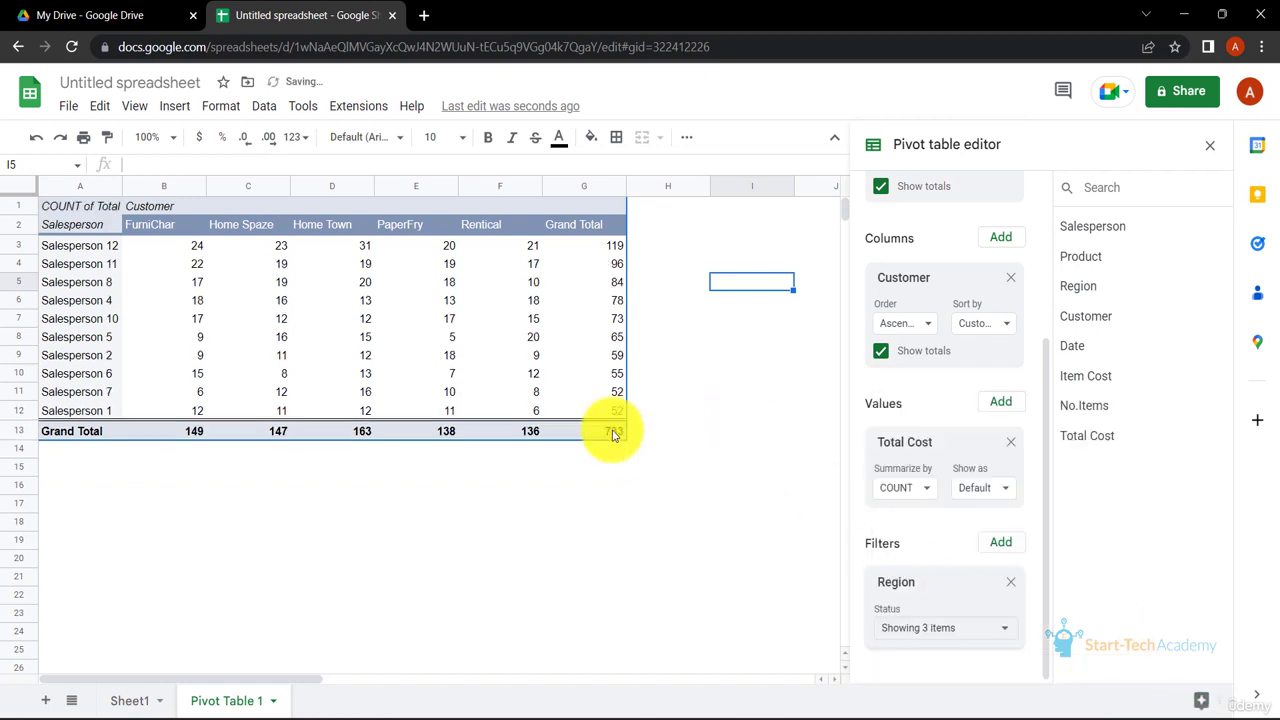
Step: Change the Region filter to include NW and exclude NE
{"action": "left_click", "coordinate": [1005, 628]}
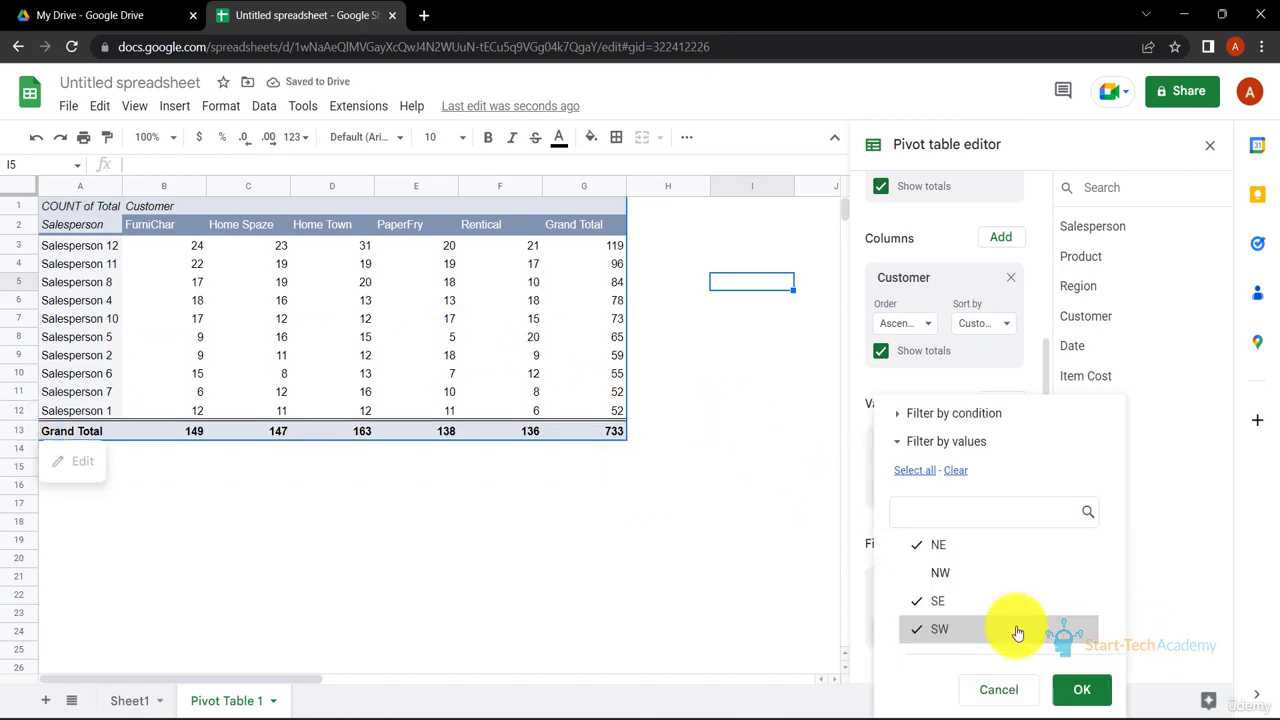
{"action": "left_click", "coordinate": [1030, 546]}
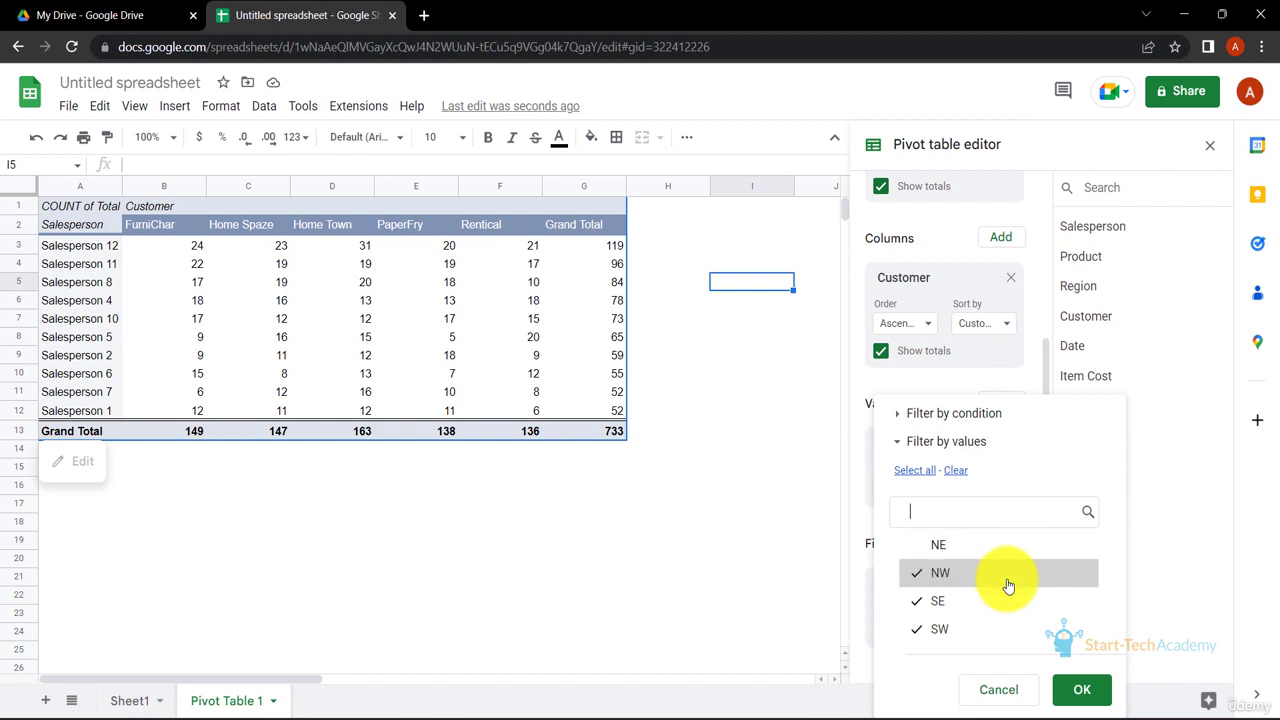
{"action": "left_click", "coordinate": [1084, 691]}
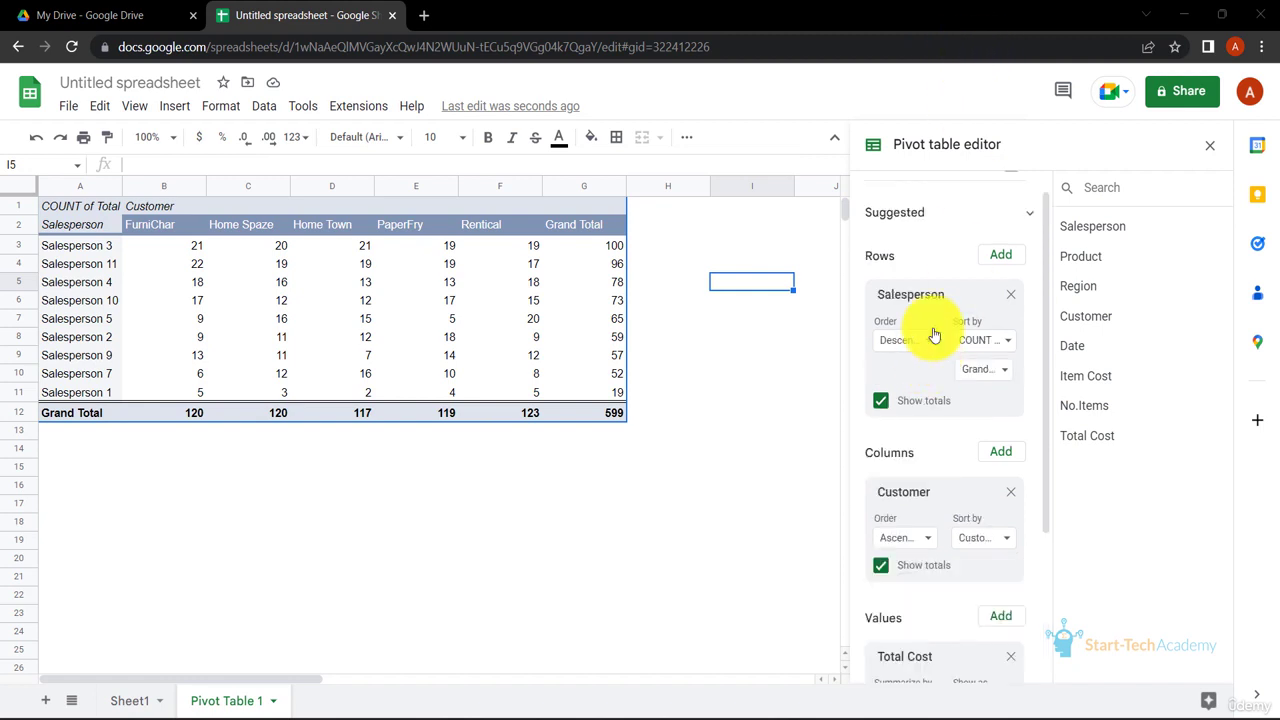
Step: Replace Salesperson with Date as the pivot table's rows
{"action": "left_click", "coordinate": [1011, 295]}
{"action": "left_click", "coordinate": [1008, 259]}
{"action": "left_click", "coordinate": [1000, 369]}
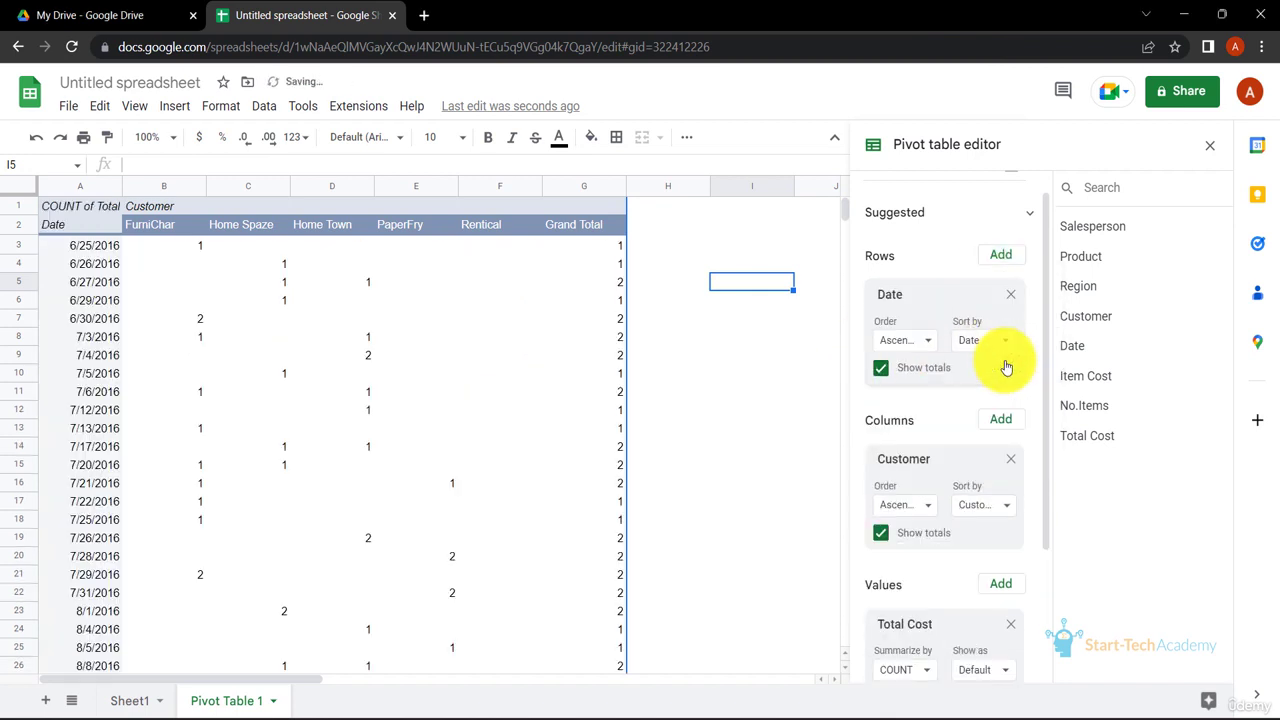
{"action": "left_click", "coordinate": [670, 225]}
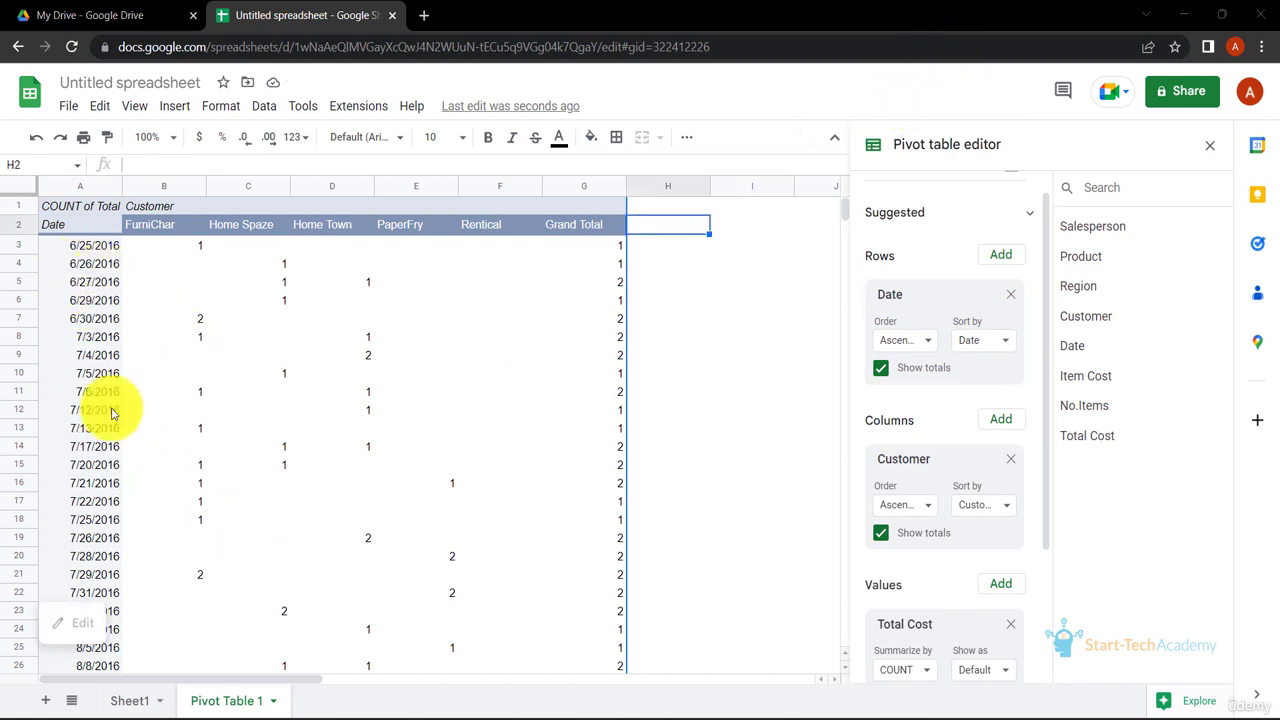
Step: Group the pivot table's Date rows by Month
{"action": "left_click", "coordinate": [98, 254]}
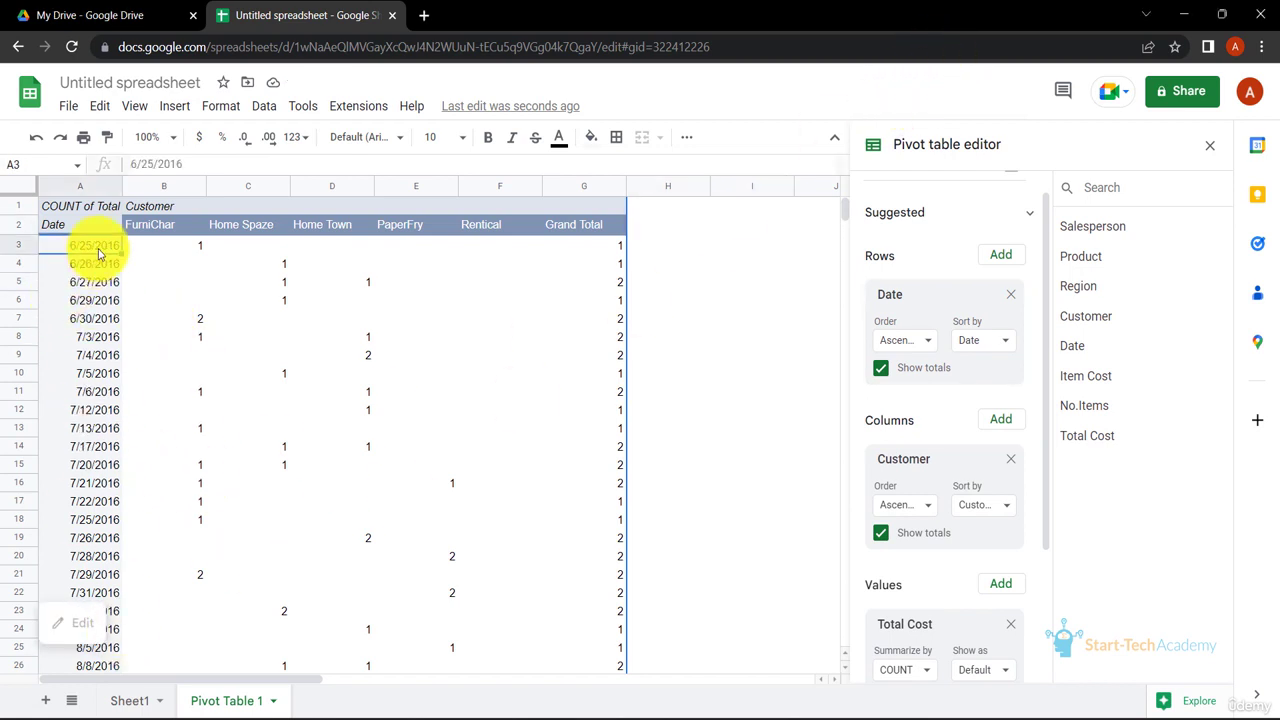
{"action": "right_click", "coordinate": [98, 254]}
{"action": "mouse_move", "coordinate": [229, 434]}
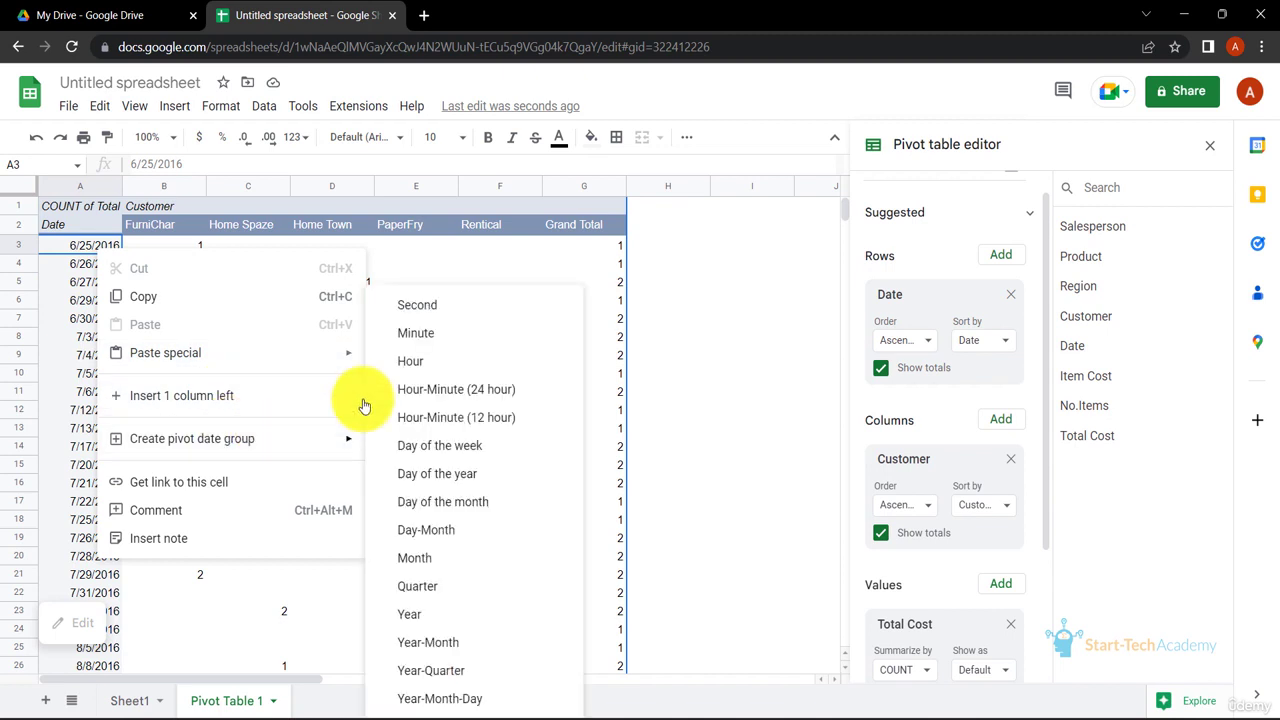
{"action": "left_click", "coordinate": [454, 557]}
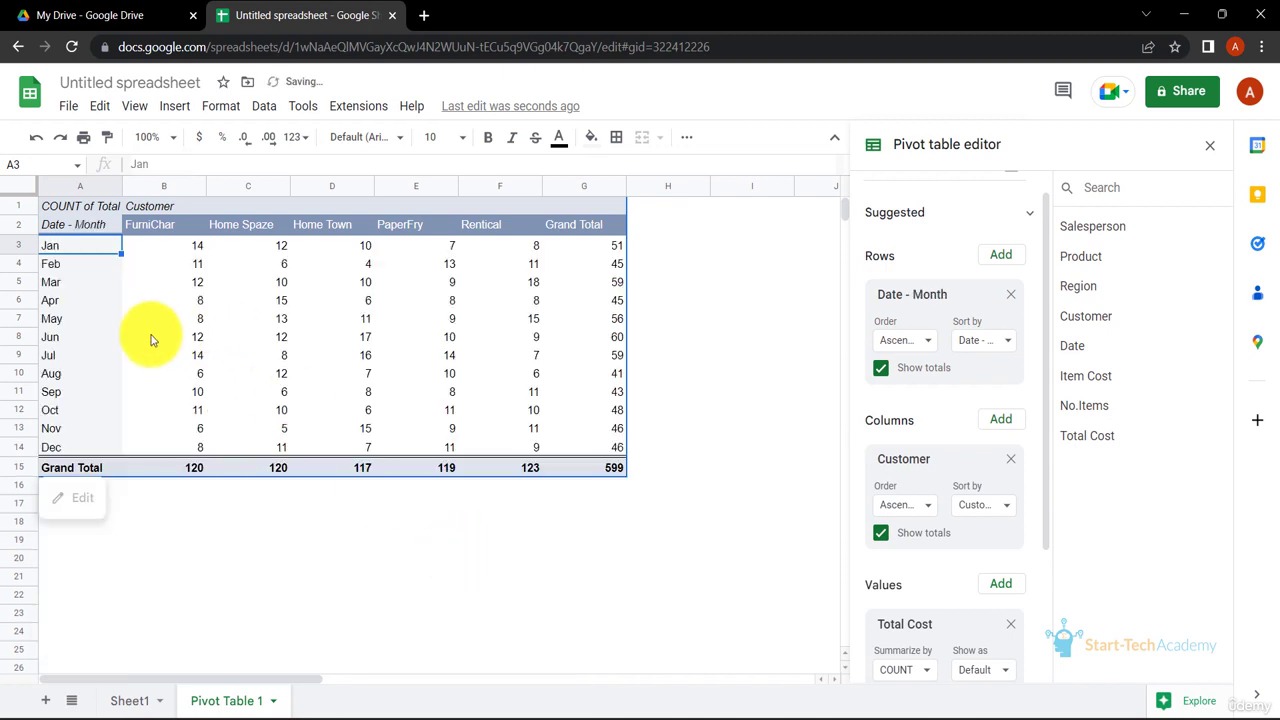
Step: Switch the pivot date grouping to Year and return it to Month
{"action": "right_click", "coordinate": [97, 247]}
{"action": "mouse_move", "coordinate": [192, 430]}
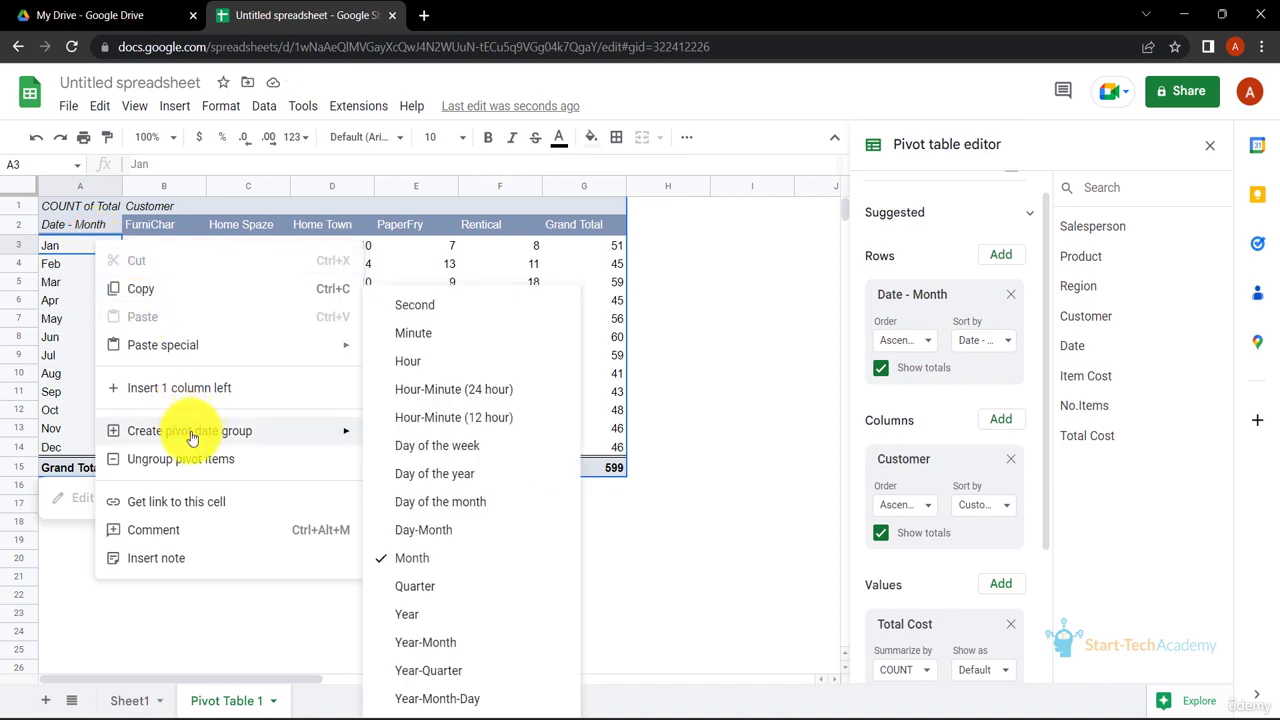
{"action": "left_click", "coordinate": [447, 623]}
{"action": "right_click", "coordinate": [78, 257]}
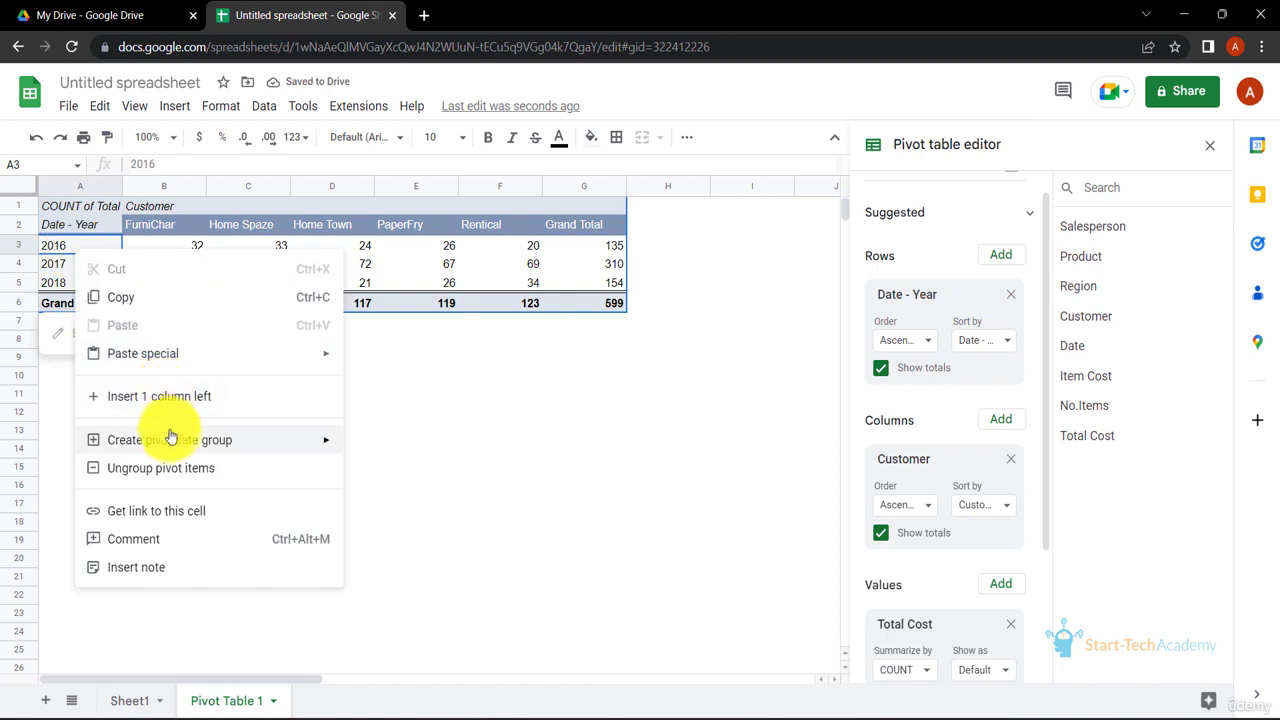
{"action": "mouse_move", "coordinate": [171, 434]}
{"action": "left_click", "coordinate": [398, 556]}
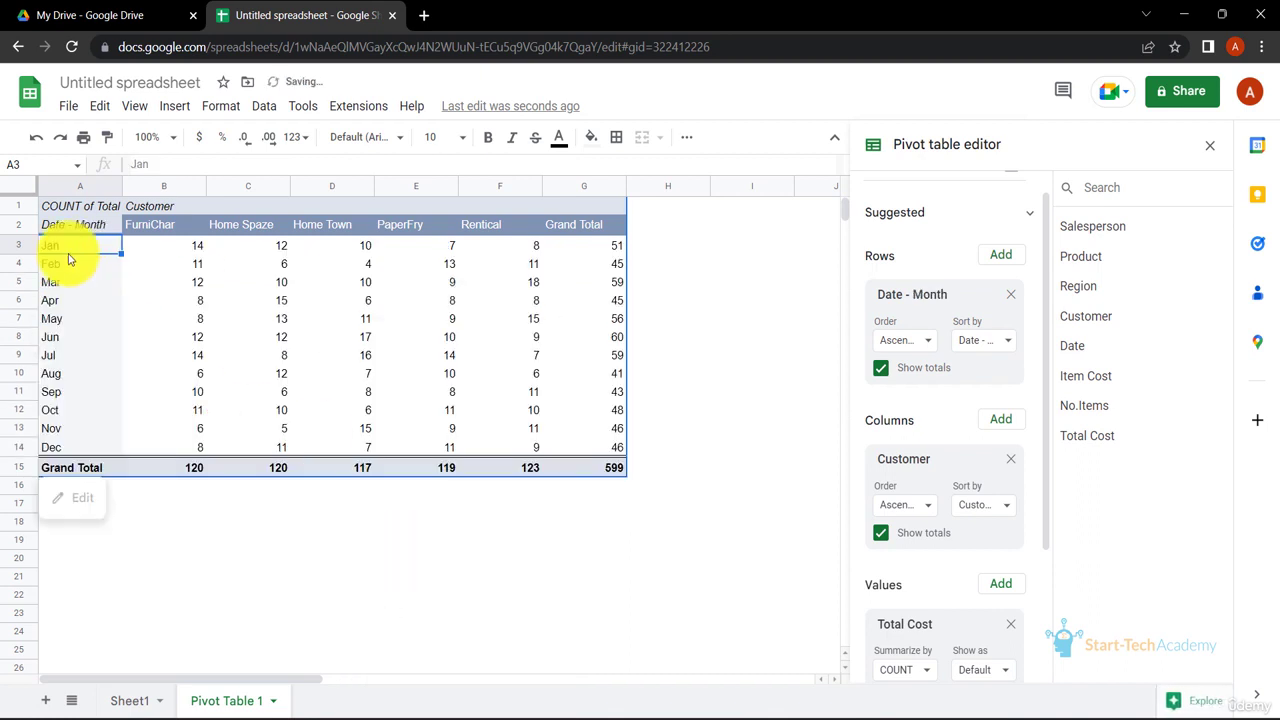
Step: Remove the Region filter from the pivot table
{"action": "scroll", "coordinate": [945, 300], "scroll_direction": "down", "scroll_amount": 2}
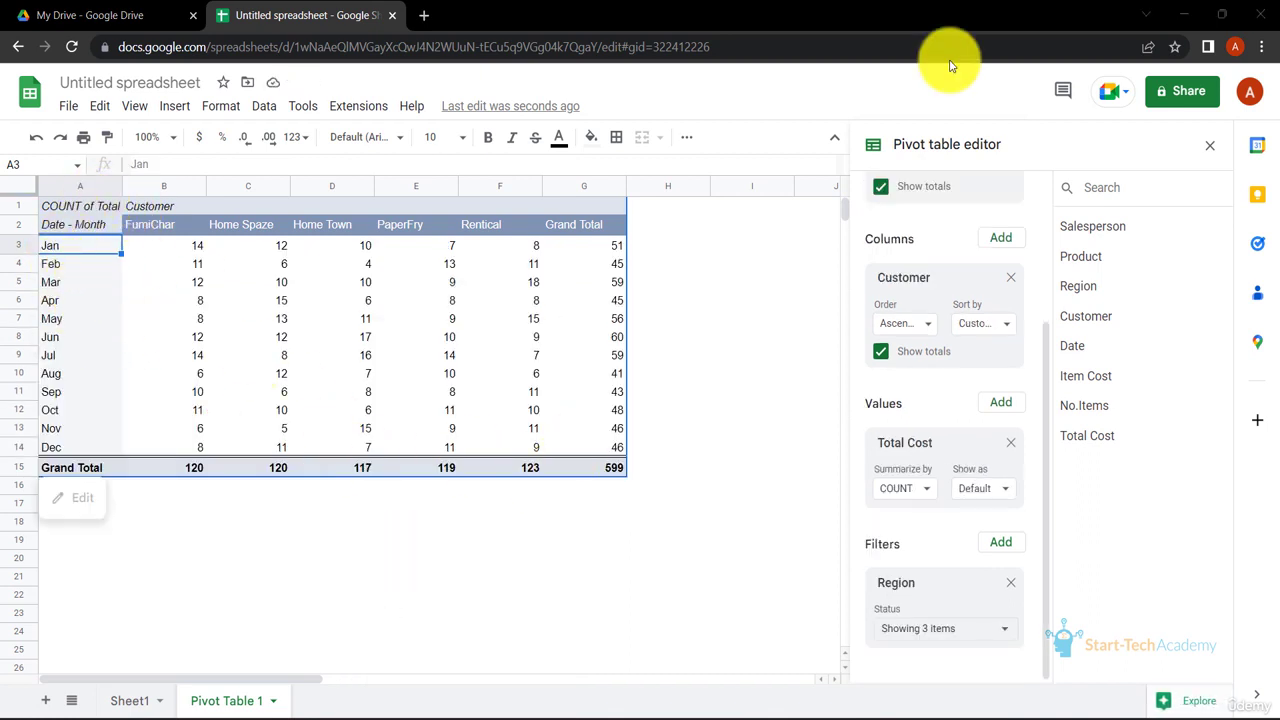
{"action": "left_click", "coordinate": [1008, 585]}
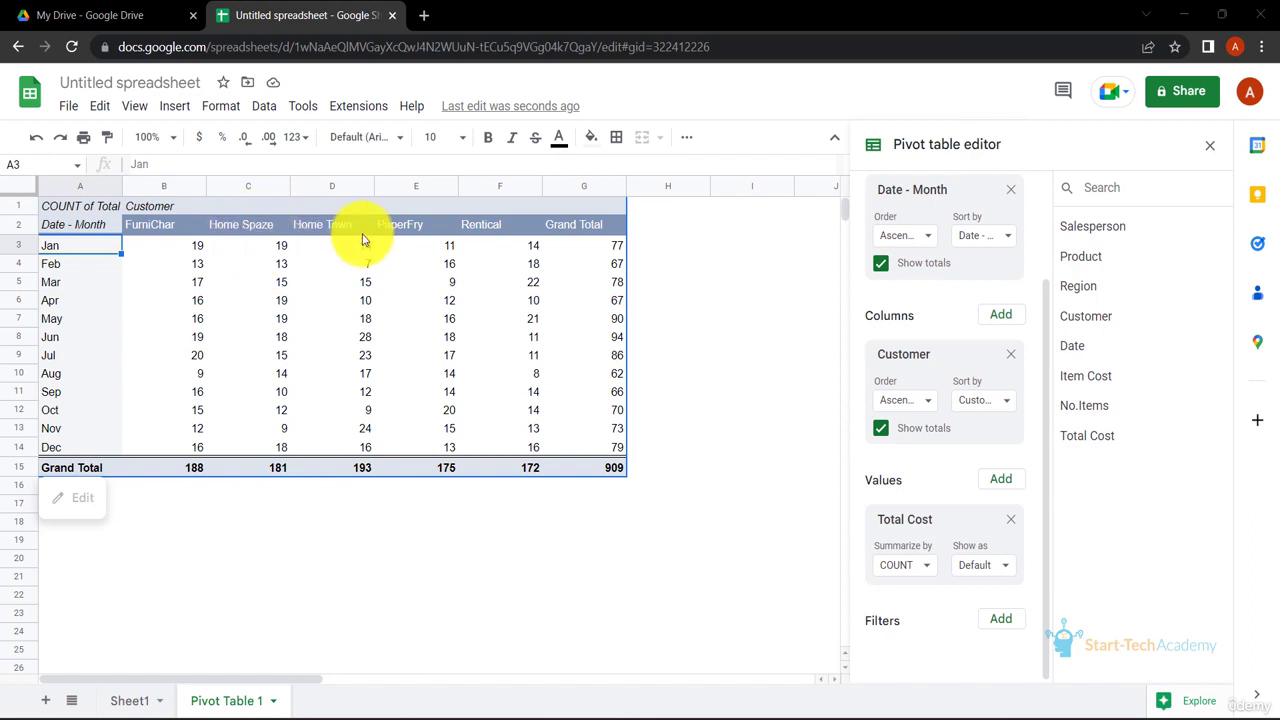
Step: Group the Home Spaze and Home Town customer columns into one pivot group and collapse it
{"action": "left_click_drag", "start_coordinate": [241, 229], "coordinate": [302, 225]}
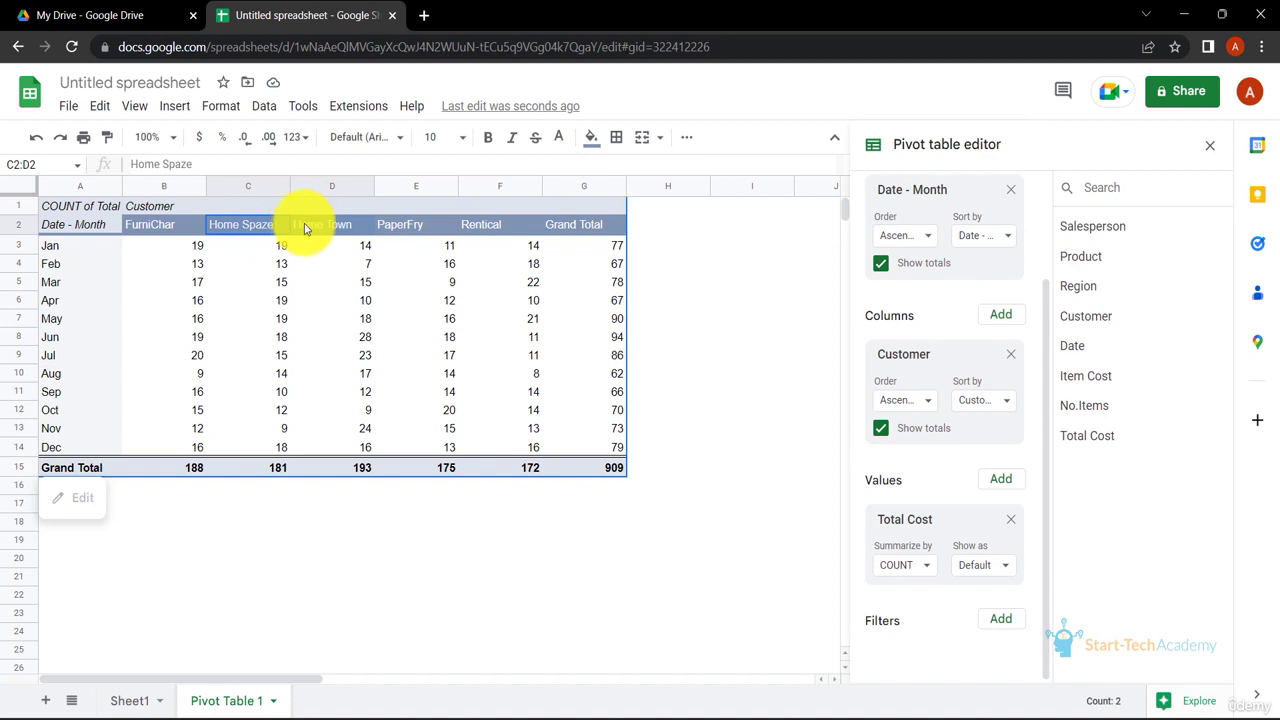
{"action": "right_click", "coordinate": [333, 229]}
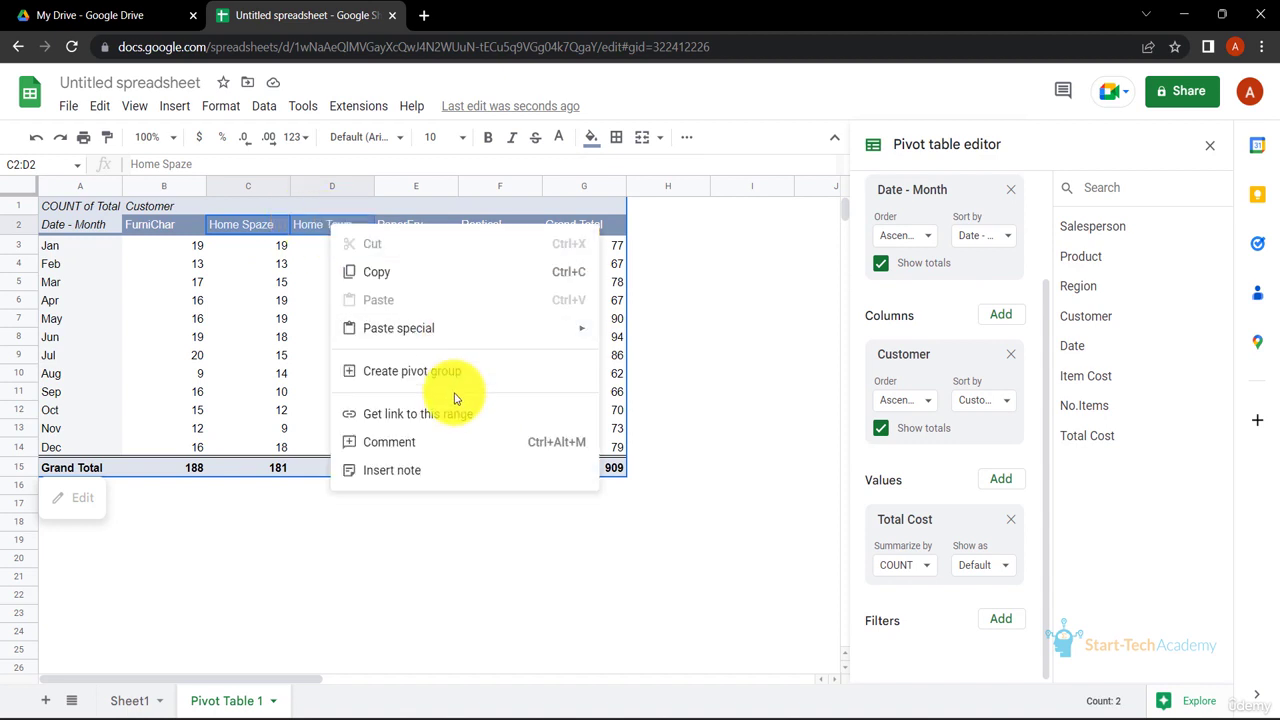
{"action": "left_click", "coordinate": [458, 375]}
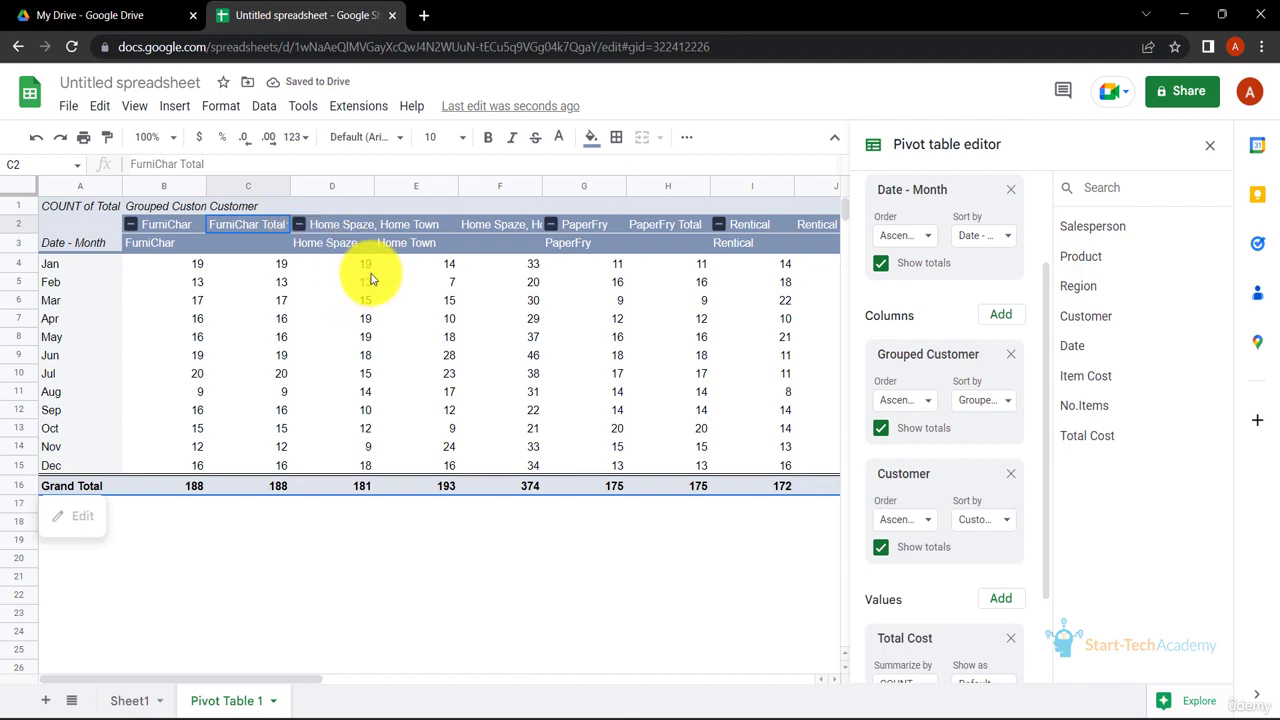
{"action": "left_click", "coordinate": [298, 224]}
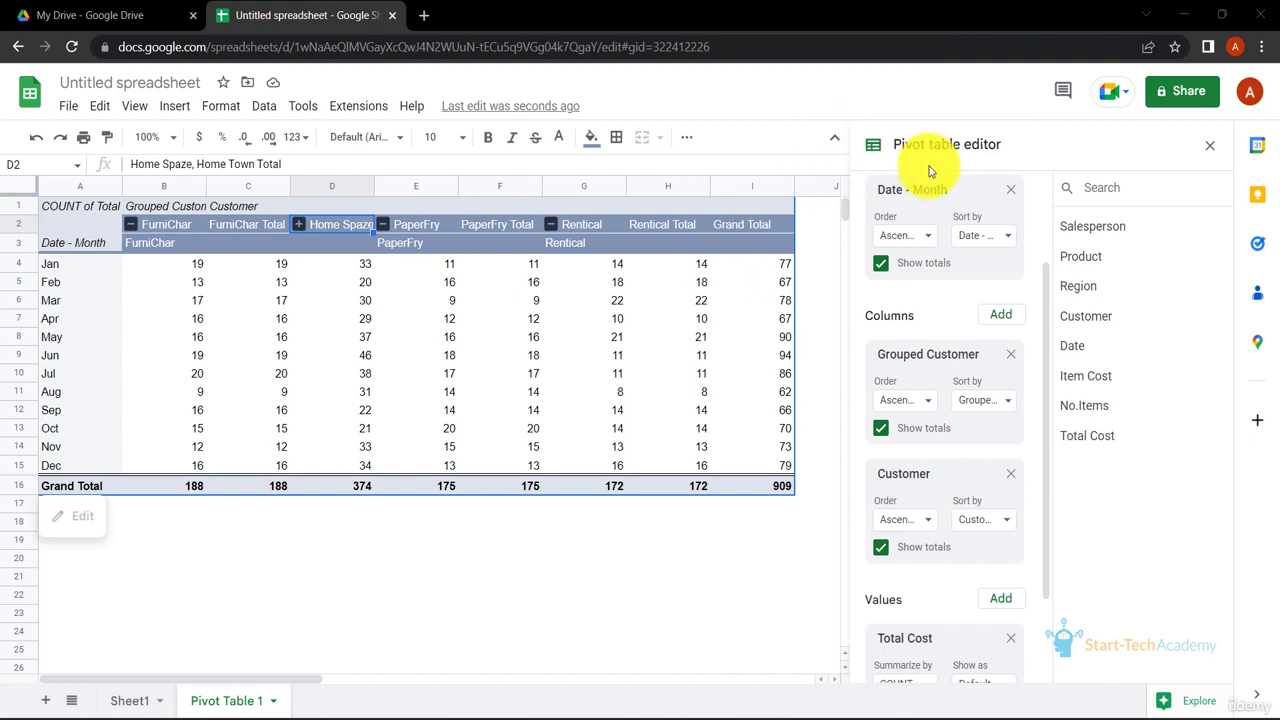
Step: Close the pivot table editor, add a slicer on the Region column, and place it below the pivot table
{"action": "left_click", "coordinate": [1212, 146]}
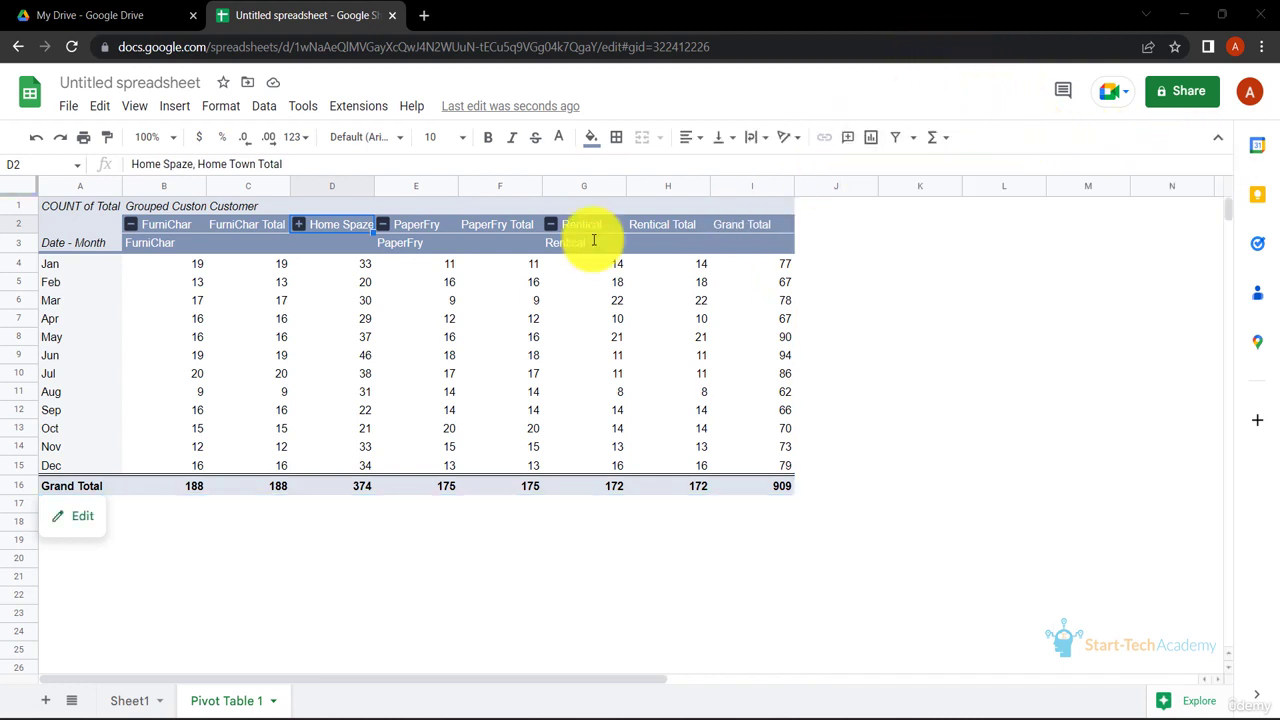
{"action": "left_click", "coordinate": [84, 228]}
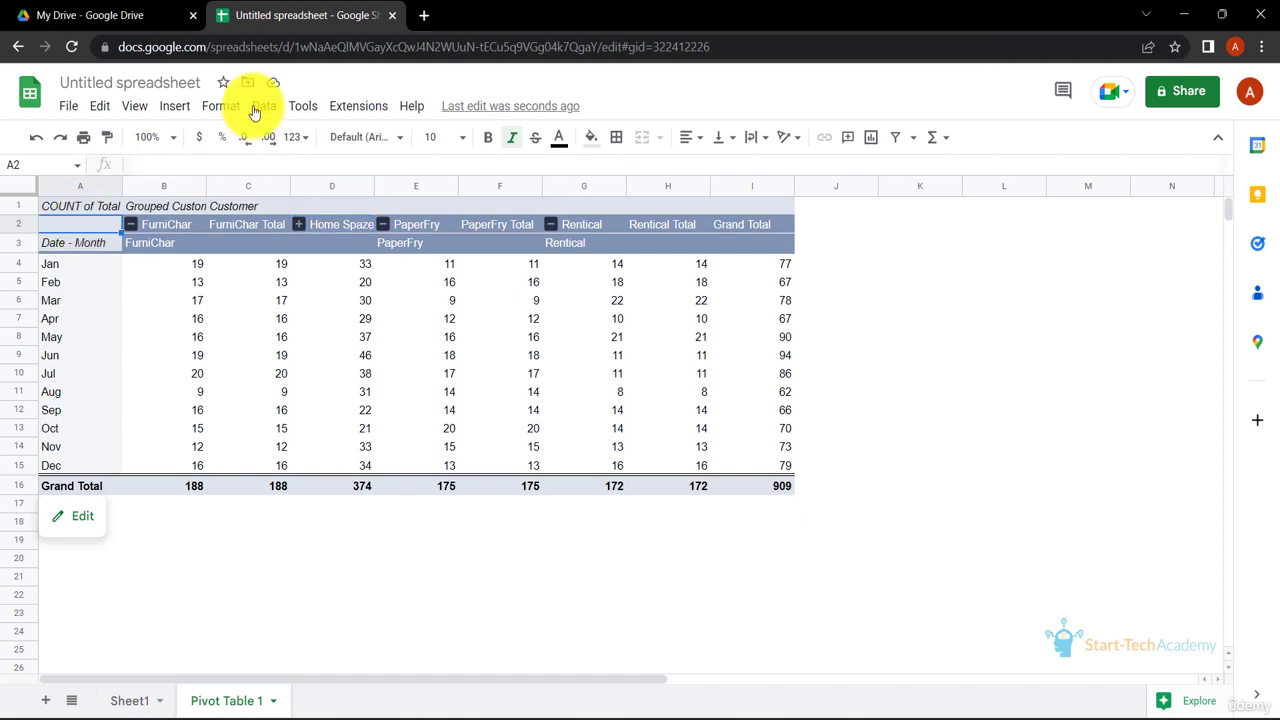
{"action": "left_click", "coordinate": [263, 106]}
{"action": "left_click", "coordinate": [340, 279]}
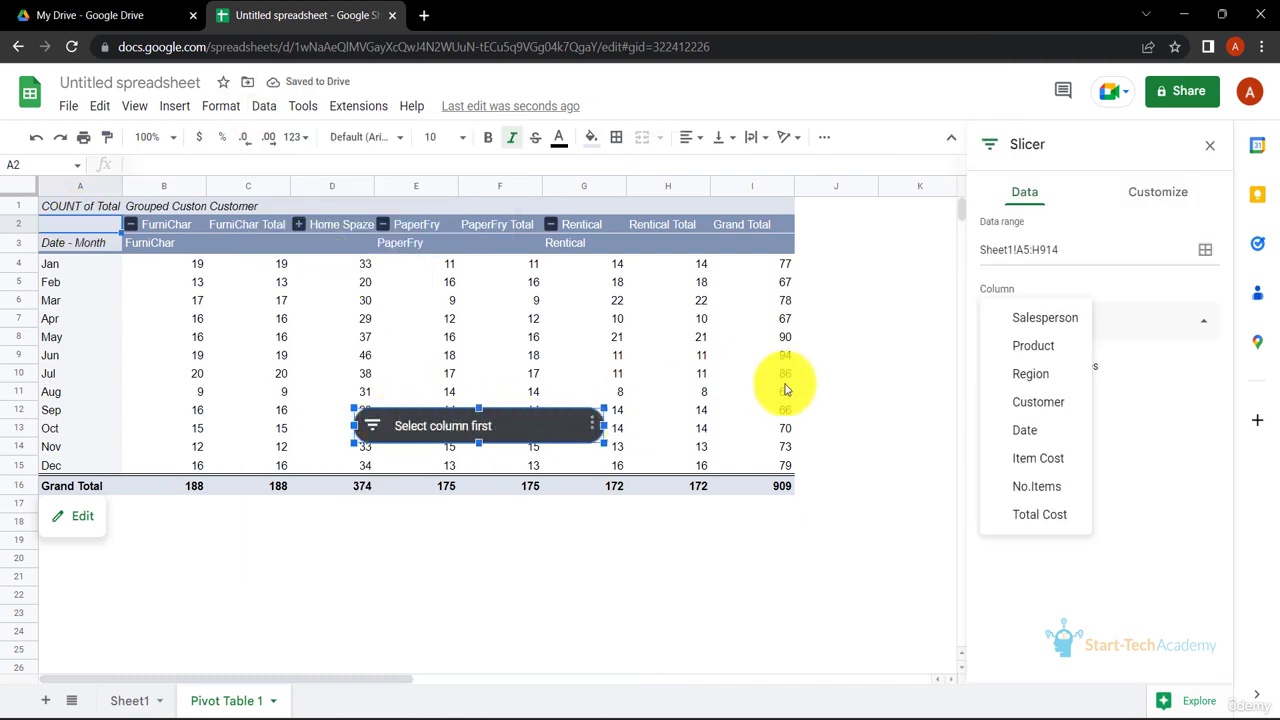
{"action": "left_click", "coordinate": [1026, 375]}
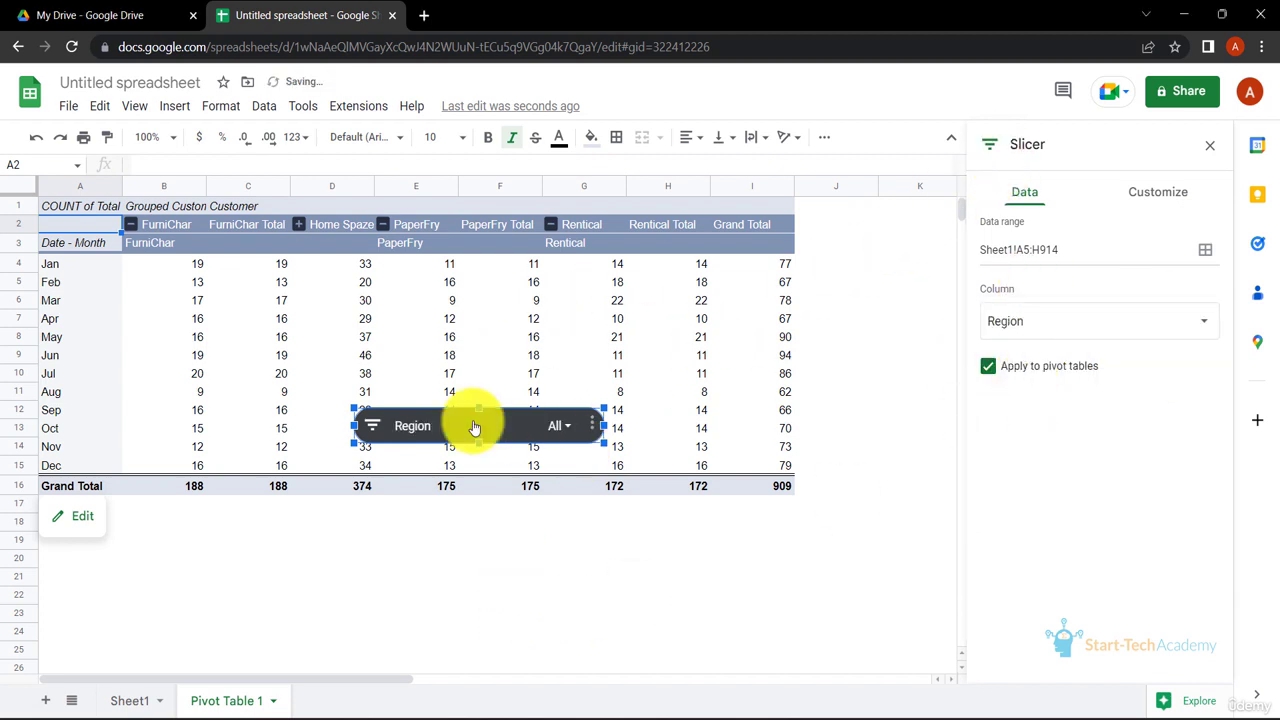
{"action": "left_click_drag", "start_coordinate": [475, 427], "coordinate": [664, 516]}
Step: Examine the Region slicer's filter values and accept them with all regions selected
{"action": "left_click", "coordinate": [756, 522]}
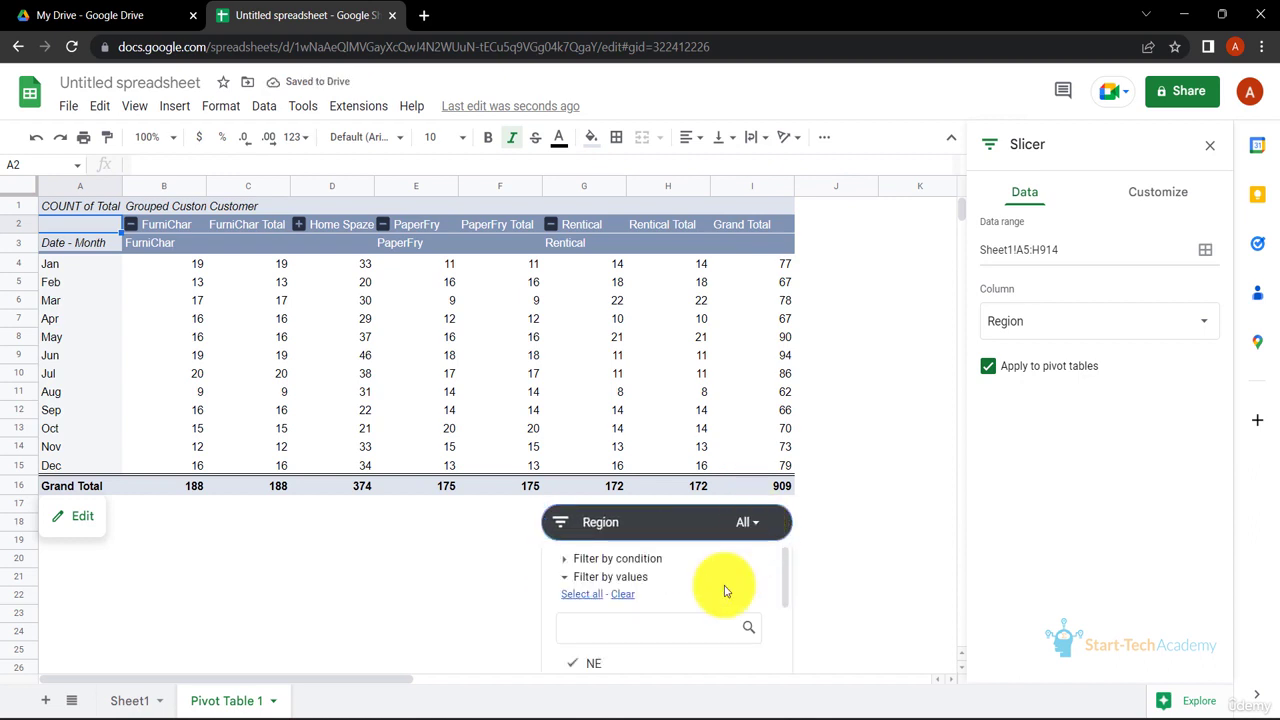
{"action": "scroll", "coordinate": [700, 600], "scroll_direction": "down", "scroll_amount": 3}
{"action": "scroll", "coordinate": [646, 605], "scroll_direction": "up", "scroll_amount": 3}
{"action": "scroll", "coordinate": [760, 624], "scroll_direction": "down", "scroll_amount": 3}
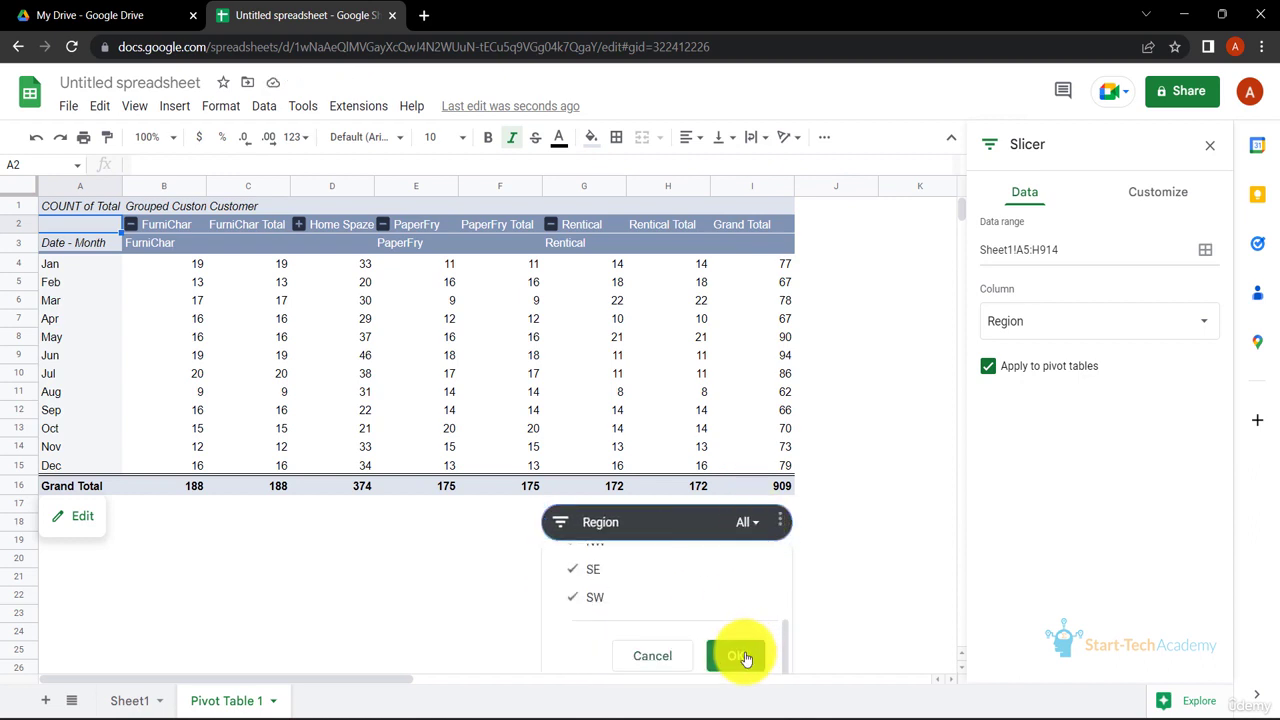
{"action": "left_click", "coordinate": [740, 654]}
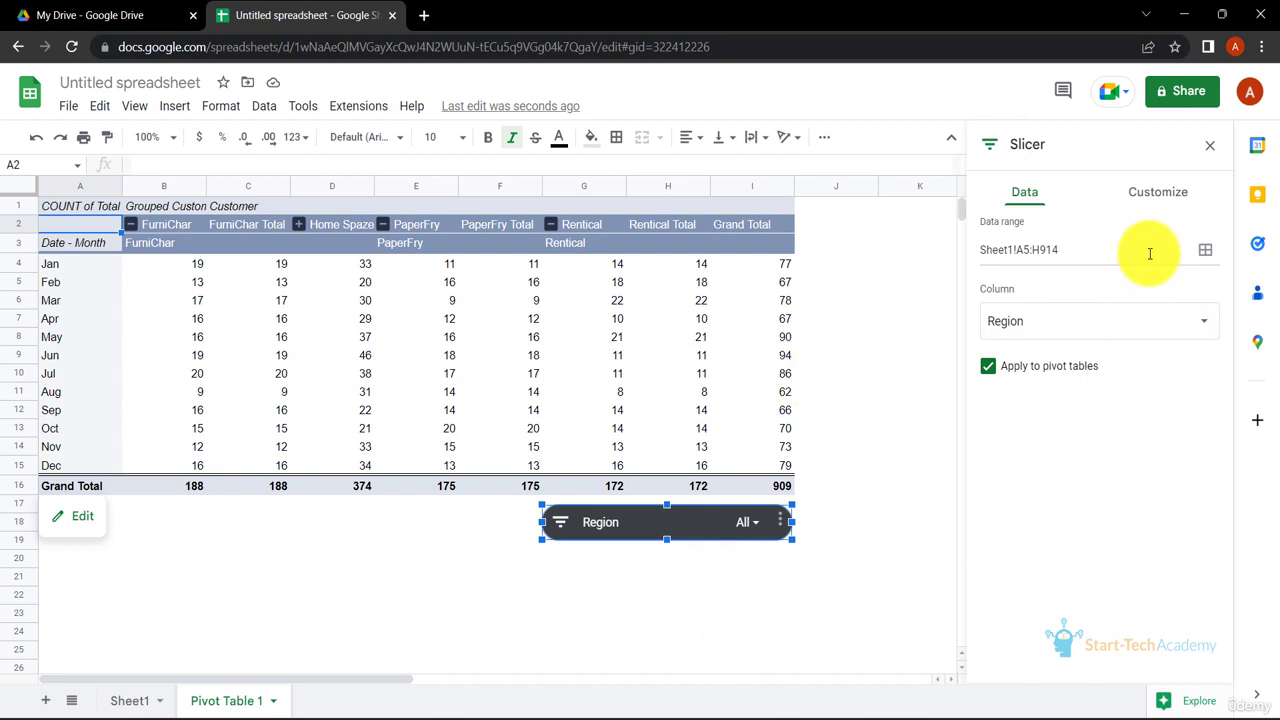
Step: Set the Region slicer's title text color to dark grey and its background color to light blue
{"action": "left_click", "coordinate": [1180, 186]}
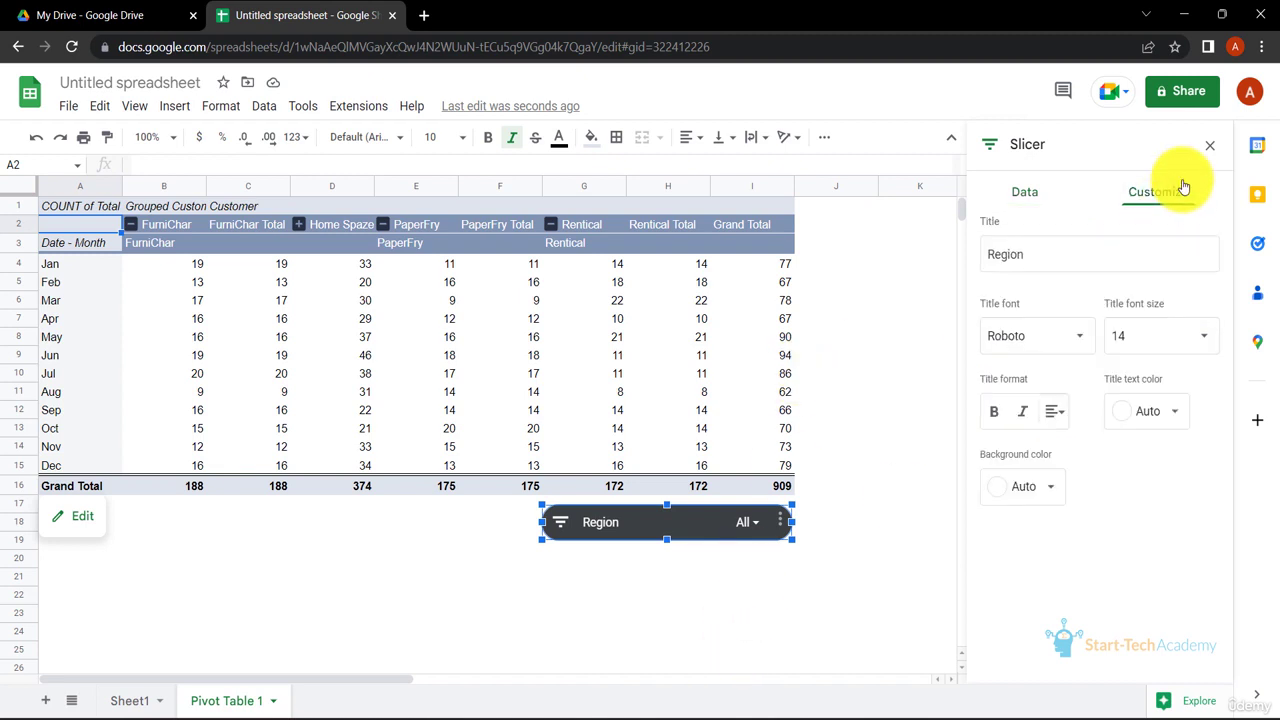
{"action": "left_click", "coordinate": [1170, 411]}
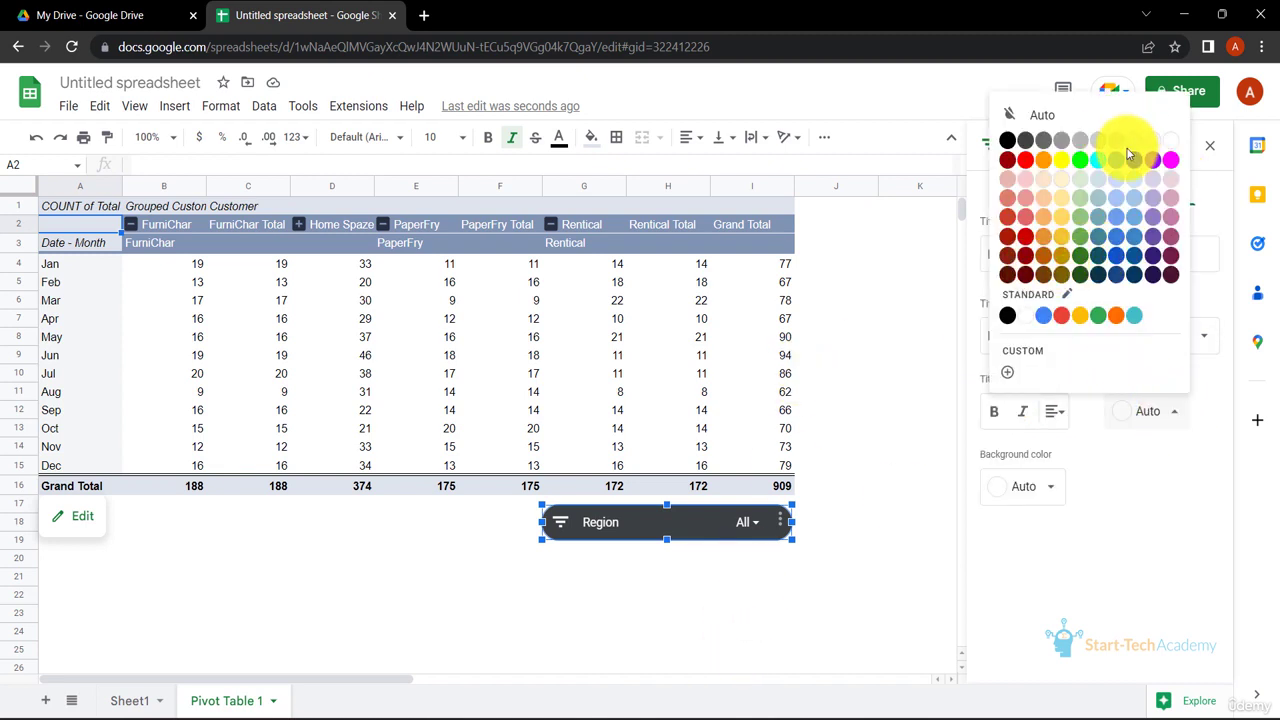
{"action": "left_click", "coordinate": [1026, 140]}
{"action": "left_click", "coordinate": [1055, 489]}
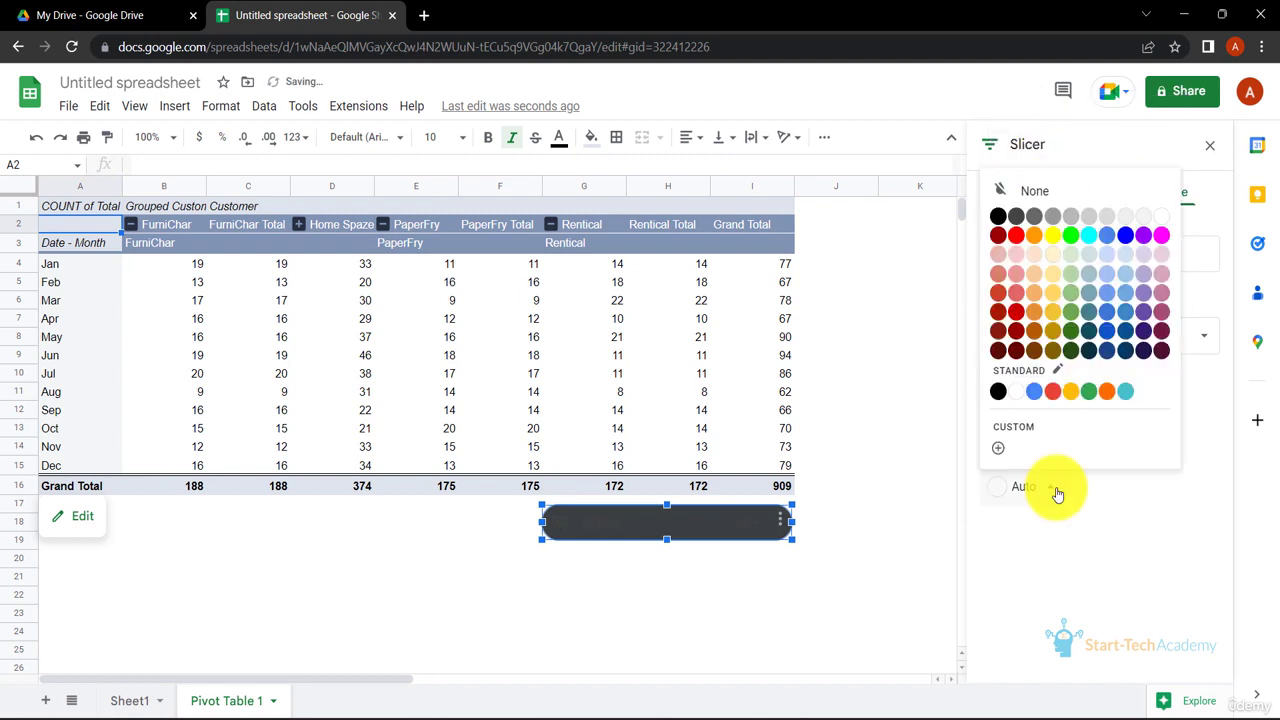
{"action": "left_click", "coordinate": [1125, 256]}
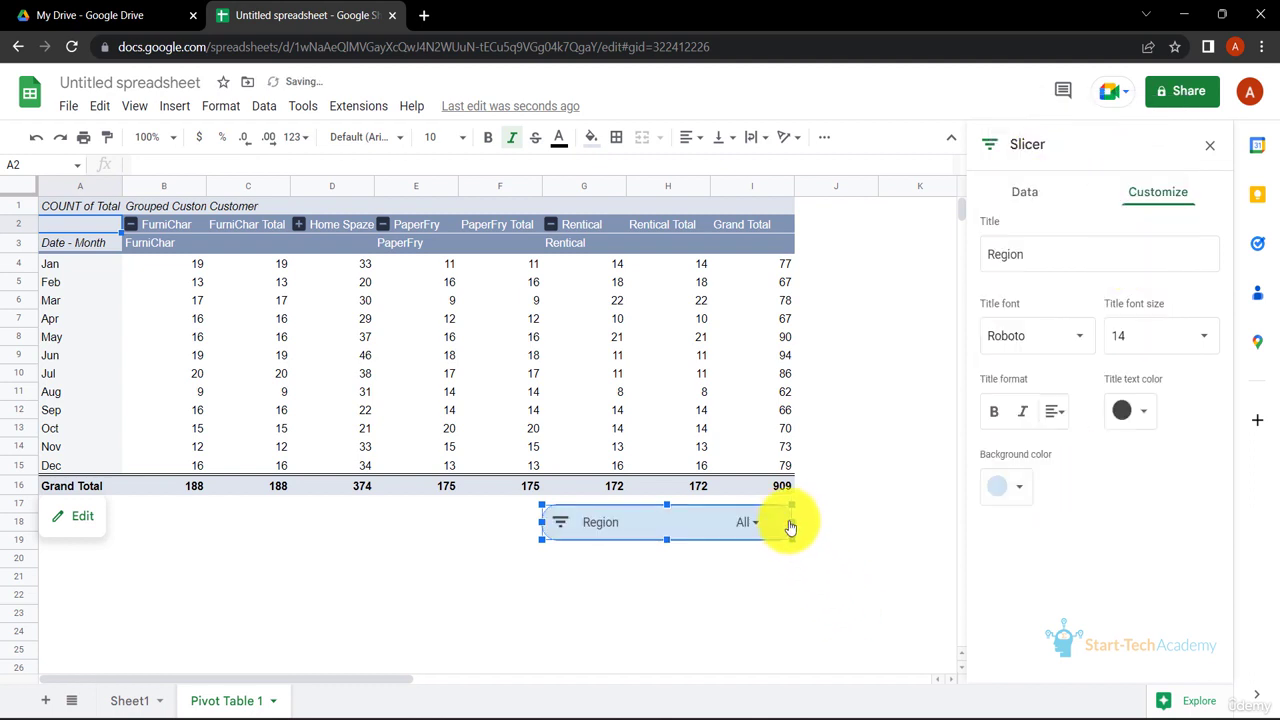
Step: Narrow the Region slicer and move it beside the pivot table's header rows, starting at column J
{"action": "left_click_drag", "start_coordinate": [790, 522], "coordinate": [697, 530]}
{"action": "left_click_drag", "start_coordinate": [606, 524], "coordinate": [863, 227]}
{"action": "left_click", "coordinate": [836, 391]}
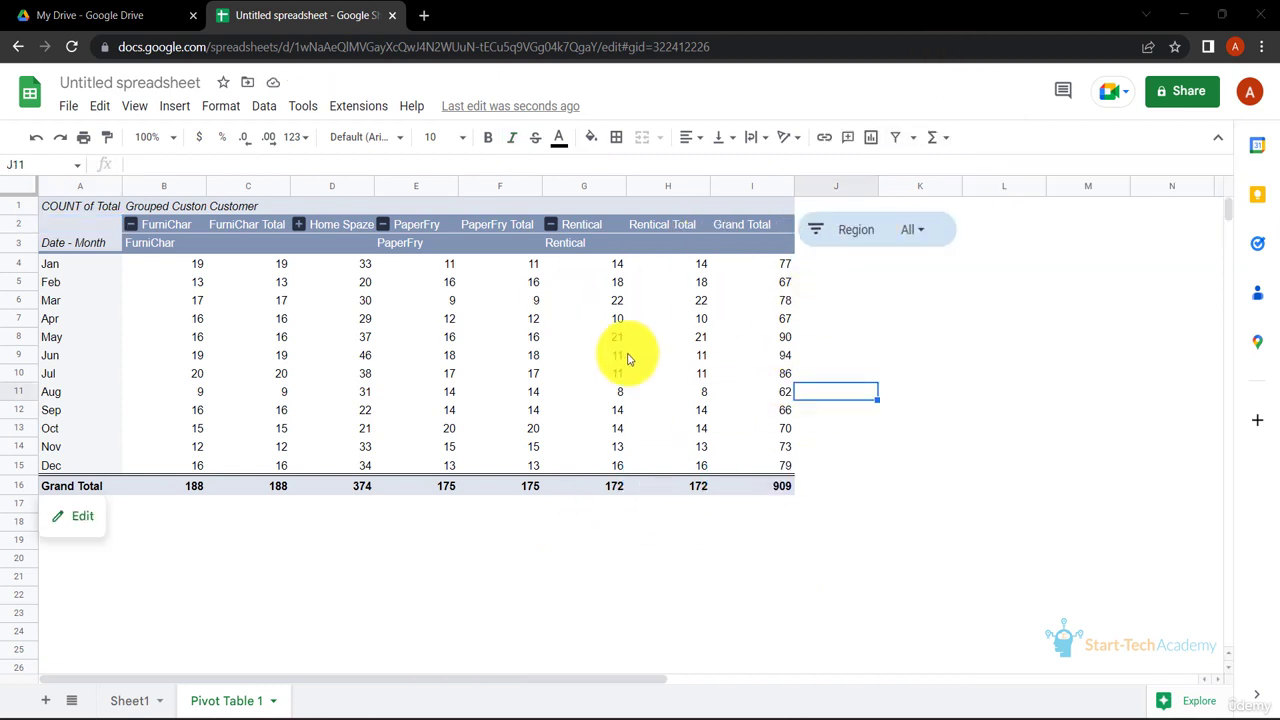